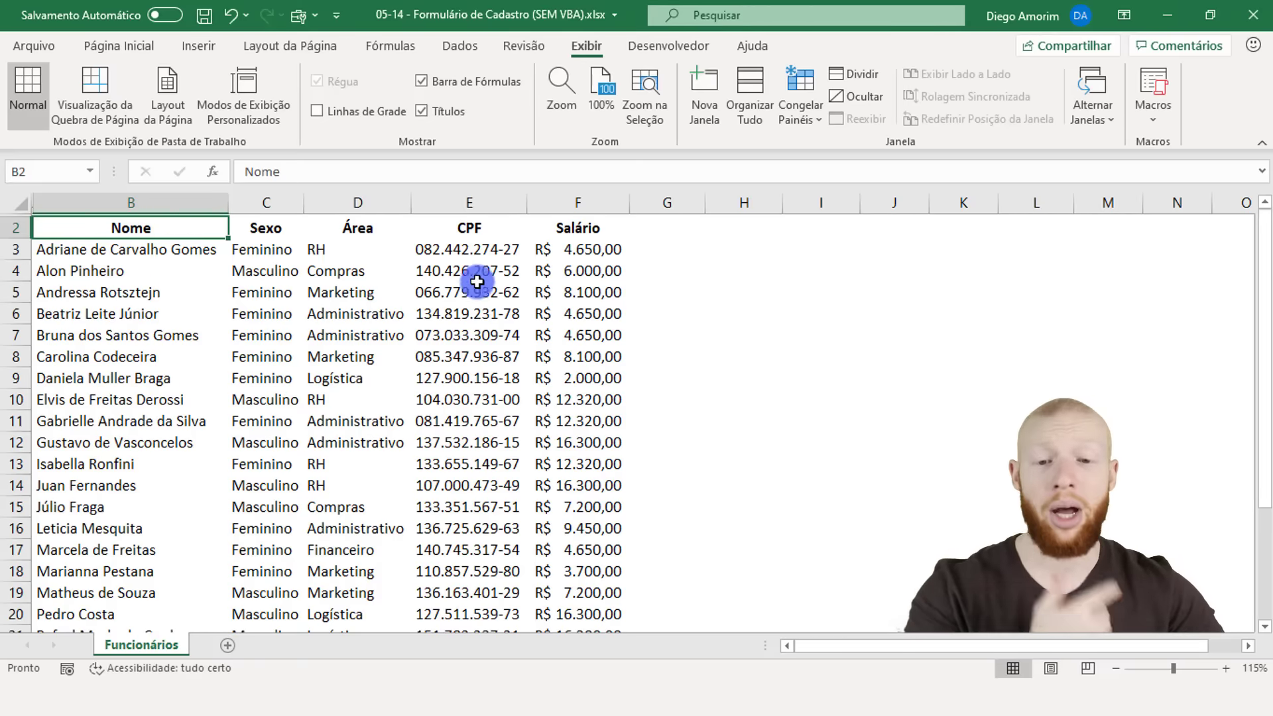
Look over the employee data, selecting a few cells and scrolling to the end of the list.
{"action": "mouse_move", "coordinate": [432, 249]}
{"action": "left_mouse_down"}
{"action": "mouse_move", "coordinate": [451, 440]}
{"action": "mouse_move", "coordinate": [466, 307]}
{"action": "left_mouse_up"}
{"action": "left_click", "coordinate": [462, 304]}
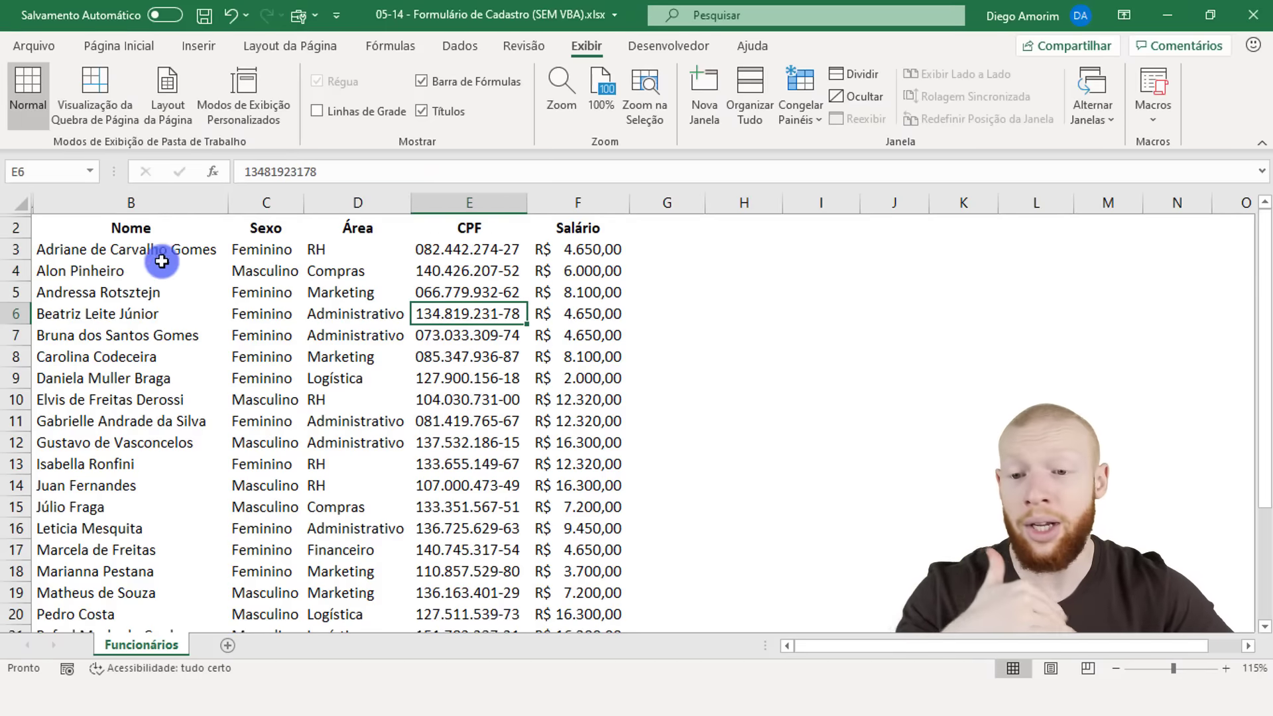
{"action": "left_click_drag", "start_coordinate": [139, 228], "coordinate": [384, 252]}
{"action": "left_click_drag", "start_coordinate": [673, 272], "coordinate": [557, 334]}
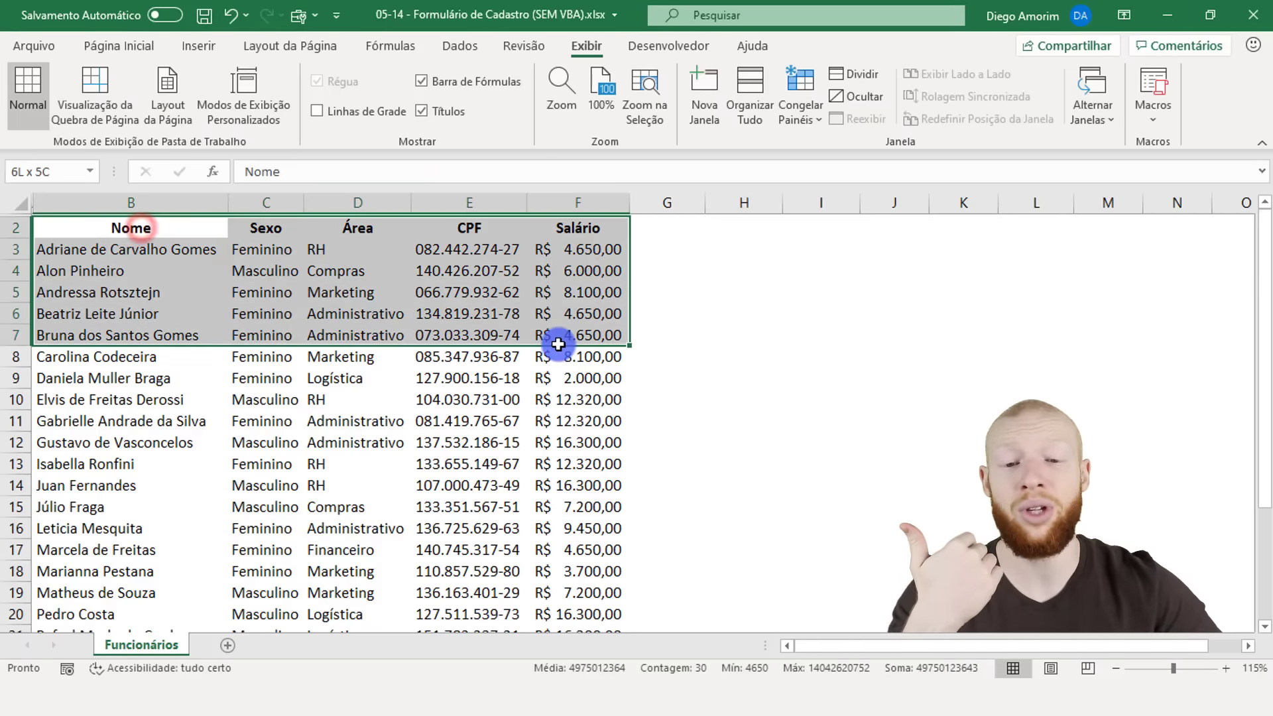
{"action": "scroll", "coordinate": [557, 335], "scroll_direction": "down", "scroll_amount": 4}
{"action": "scroll", "coordinate": [554, 361], "scroll_direction": "down", "scroll_amount": 1}
{"action": "scroll", "coordinate": [335, 400], "scroll_direction": "up", "scroll_amount": 3}
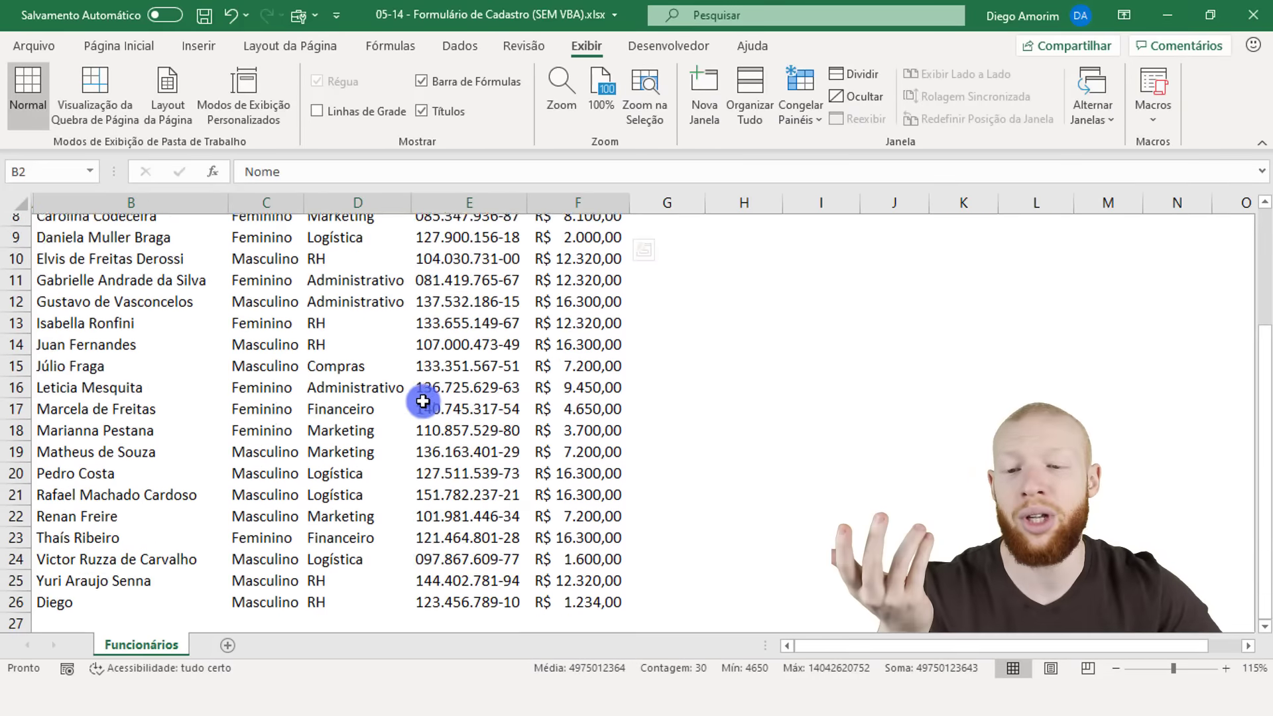
{"action": "scroll", "coordinate": [335, 398], "scroll_direction": "up", "scroll_amount": 2}
{"action": "left_click", "coordinate": [211, 296]}
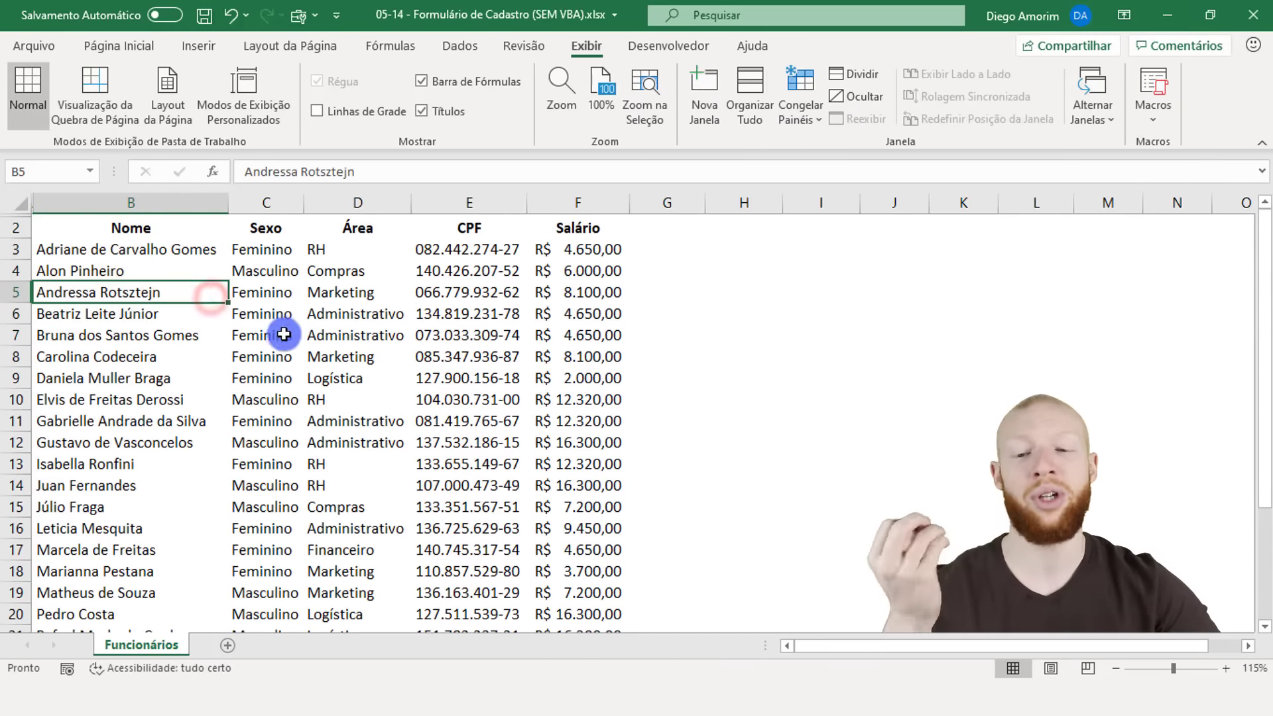
{"action": "scroll", "coordinate": [281, 331], "scroll_direction": "down", "scroll_amount": 3}
Enter a new employee in row 27: name, Masculino, RH, CPF and salary R$ 4.913,00.
{"action": "left_click", "coordinate": [110, 594]}
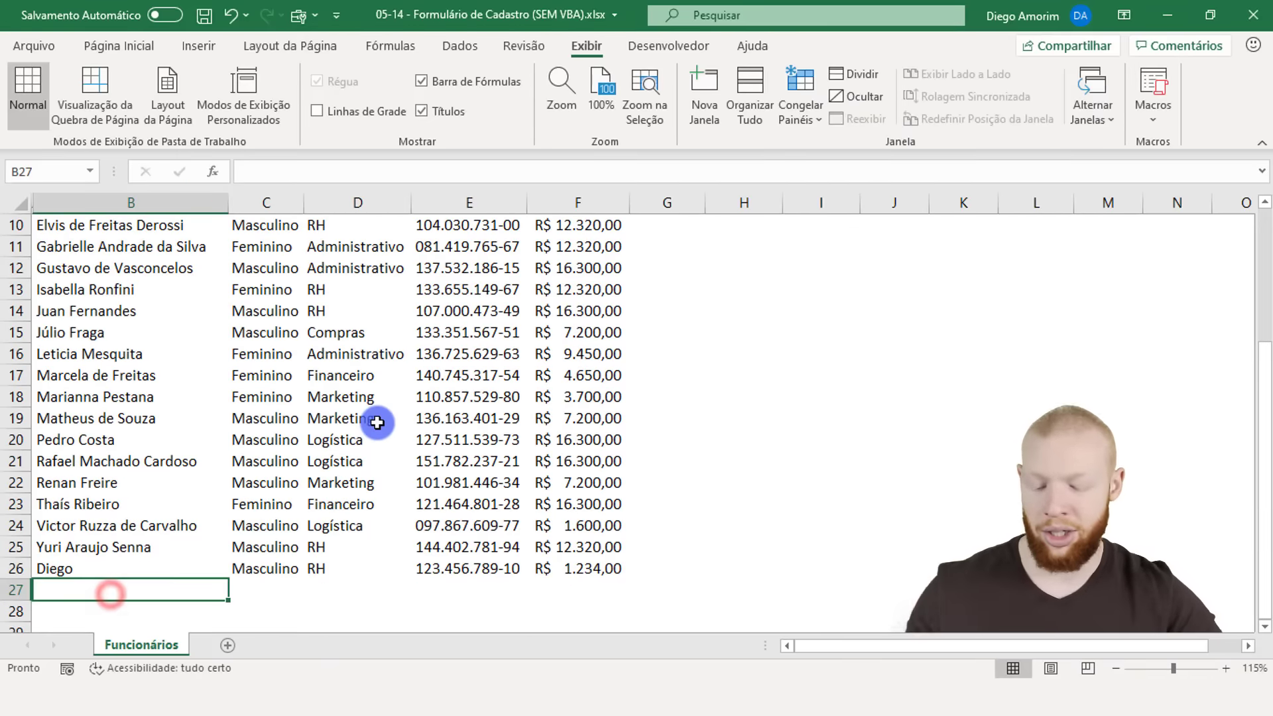
{"action": "type", "text": "João"}
{"action": "key", "text": "Tab"}
{"action": "type", "text": "Ma"}
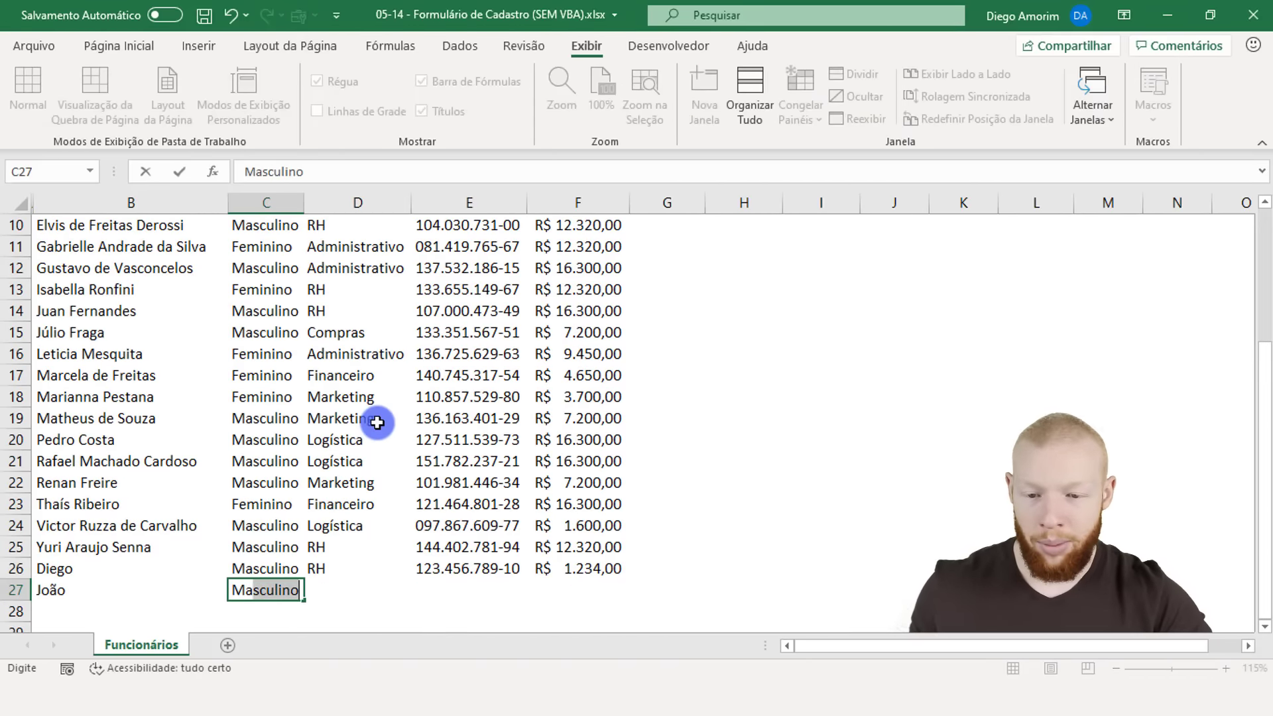
{"action": "key", "text": "Tab"}
{"action": "type", "text": "R"}
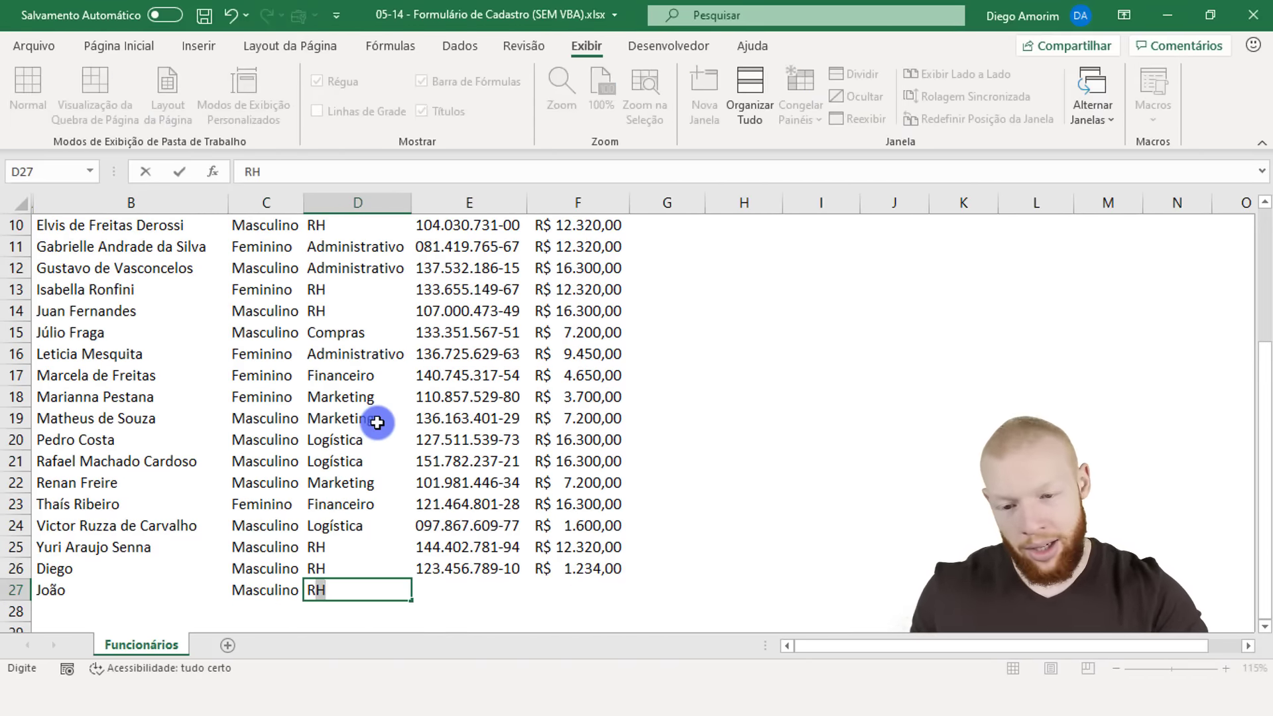
{"action": "key", "text": "Tab"}
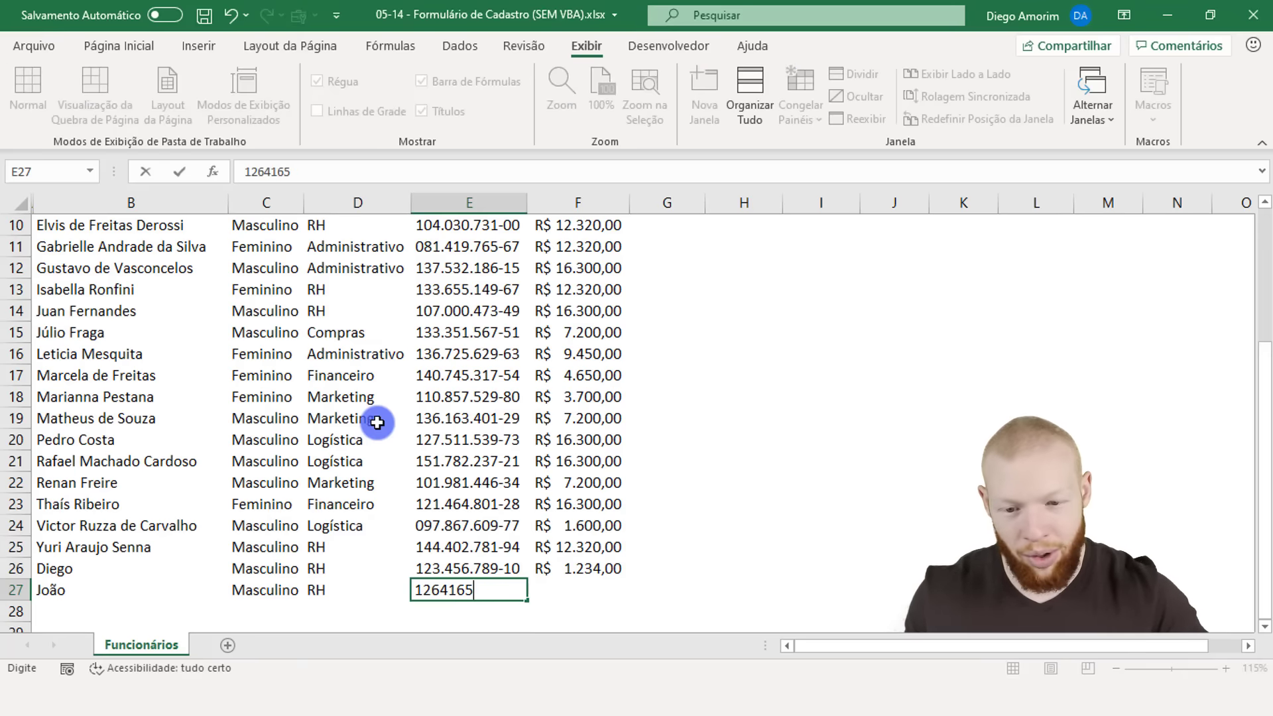
{"action": "key", "text": "Tab"}
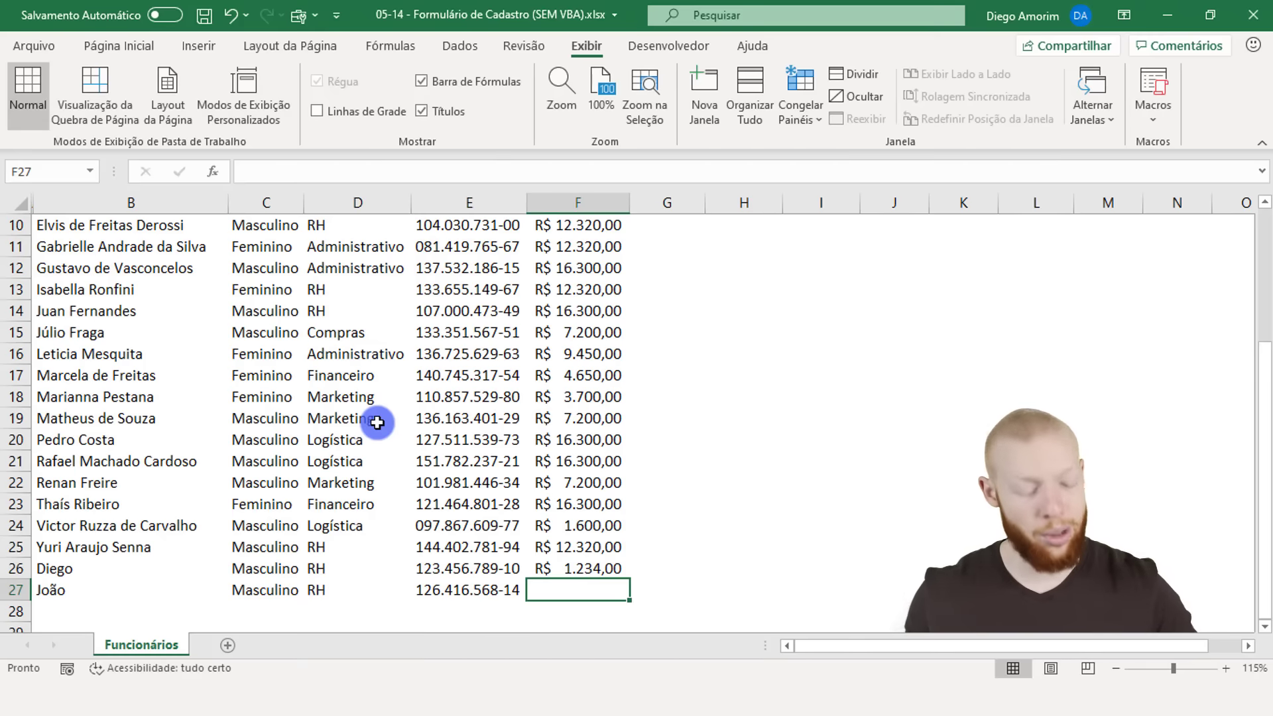
{"action": "type", "text": "4913"}
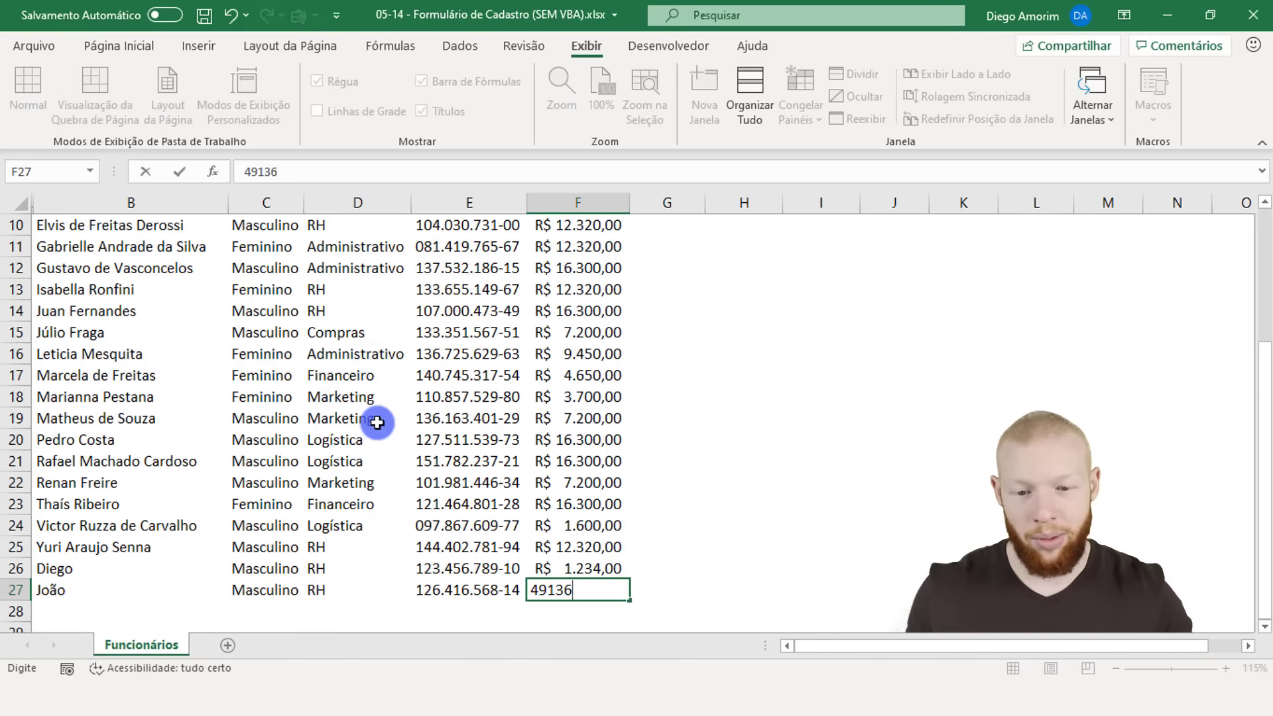
{"action": "key", "text": "Return"}
{"action": "key", "text": "Up"}
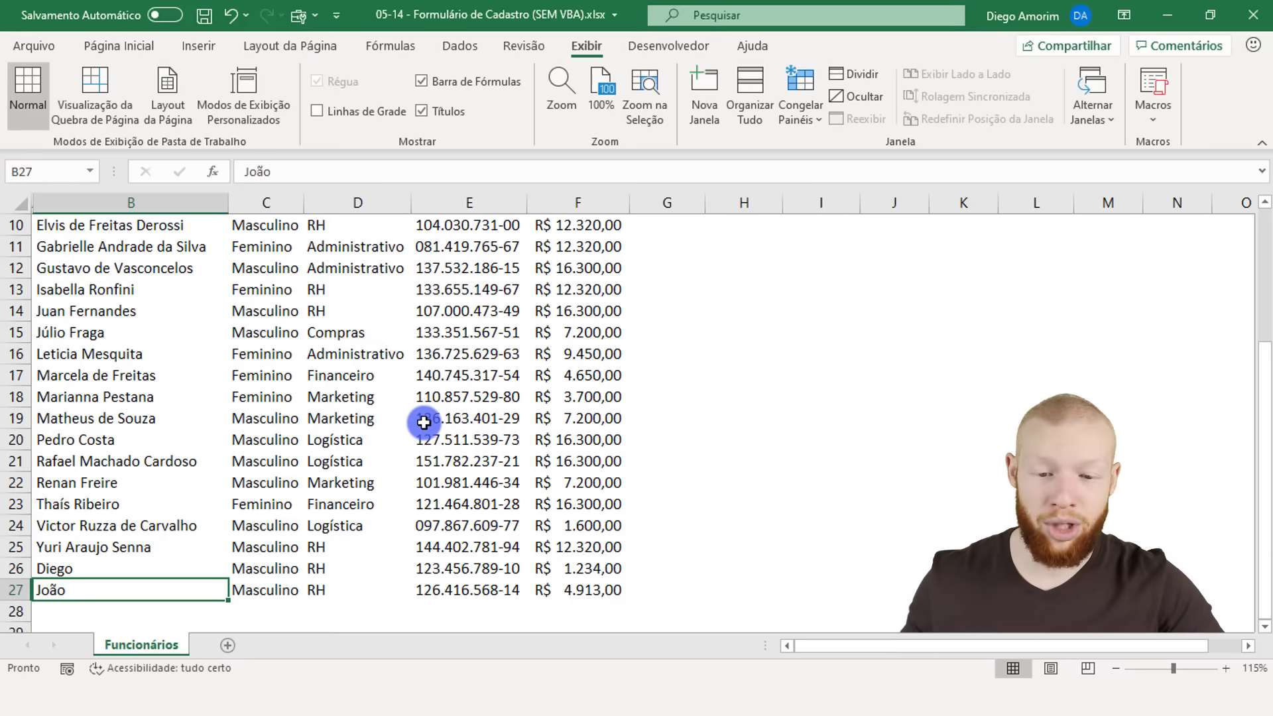
Undo the row 27 entries and select the whole employee data range with Ctrl+A.
{"action": "key", "text": "ctrl+z"}
{"action": "key", "text": "ctrl+z"}
{"action": "key", "text": "ctrl+z"}
{"action": "key", "text": "ctrl+z"}
{"action": "key", "text": "ctrl+z"}
{"action": "key", "text": "ctrl+z"}
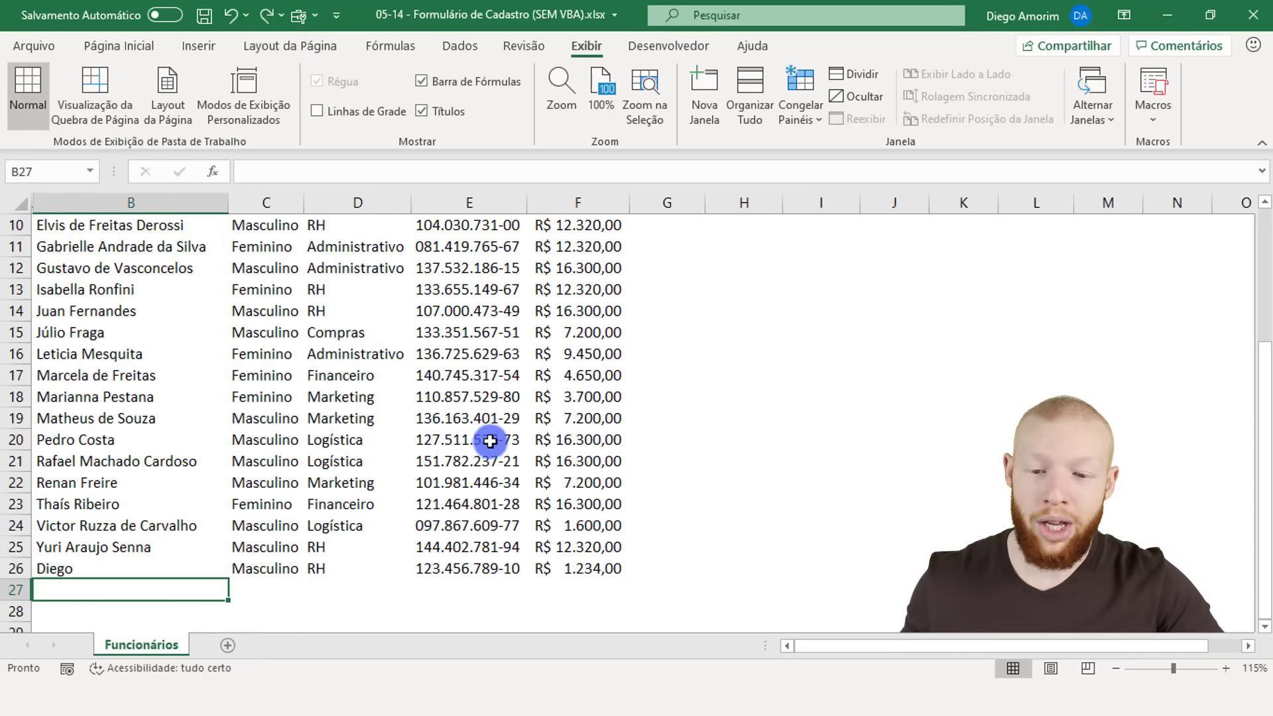
{"action": "scroll", "coordinate": [490, 440], "scroll_direction": "up", "scroll_amount": 3}
{"action": "left_click", "coordinate": [428, 335]}
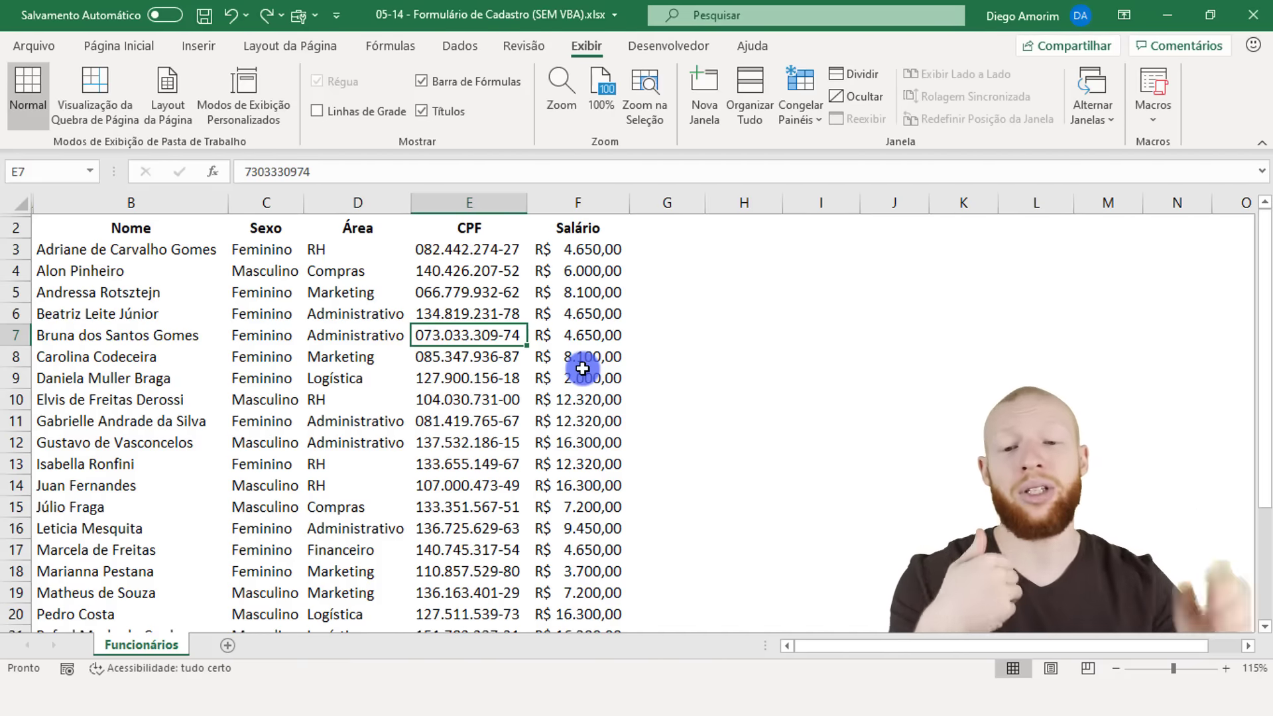
{"action": "mouse_move", "coordinate": [154, 233]}
{"action": "left_mouse_down"}
{"action": "mouse_move", "coordinate": [465, 409]}
{"action": "mouse_move", "coordinate": [569, 506]}
{"action": "left_mouse_up"}
{"action": "scroll", "coordinate": [570, 484], "scroll_direction": "down", "scroll_amount": 3}
{"action": "scroll", "coordinate": [569, 425], "scroll_direction": "down", "scroll_amount": 1}
{"action": "left_click", "coordinate": [560, 383]}
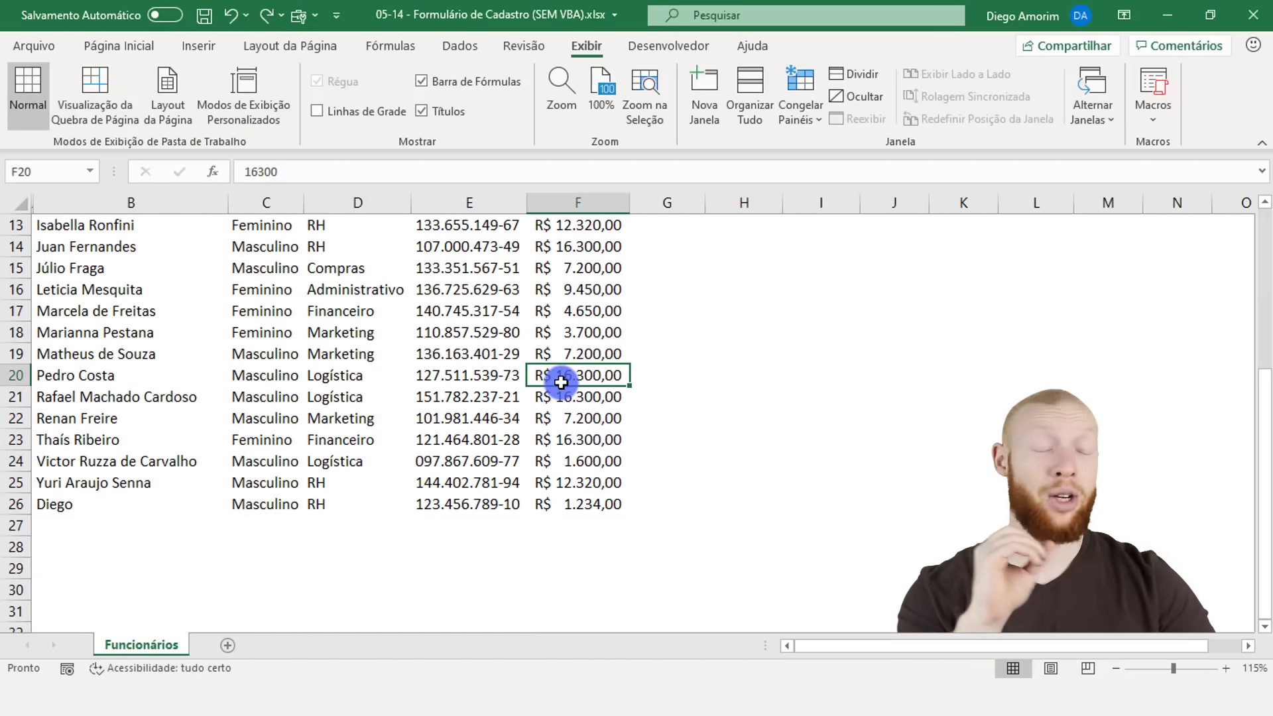
{"action": "scroll", "coordinate": [587, 377], "scroll_direction": "up", "scroll_amount": 4}
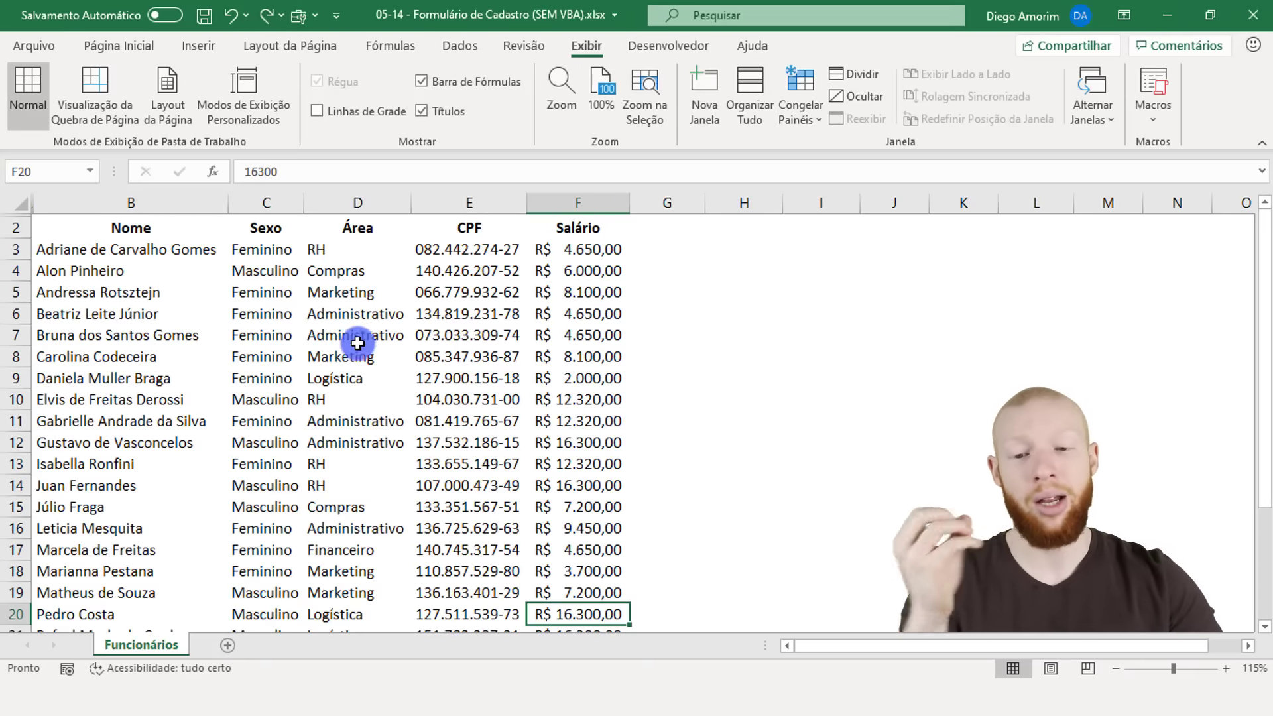
{"action": "left_click", "coordinate": [373, 422]}
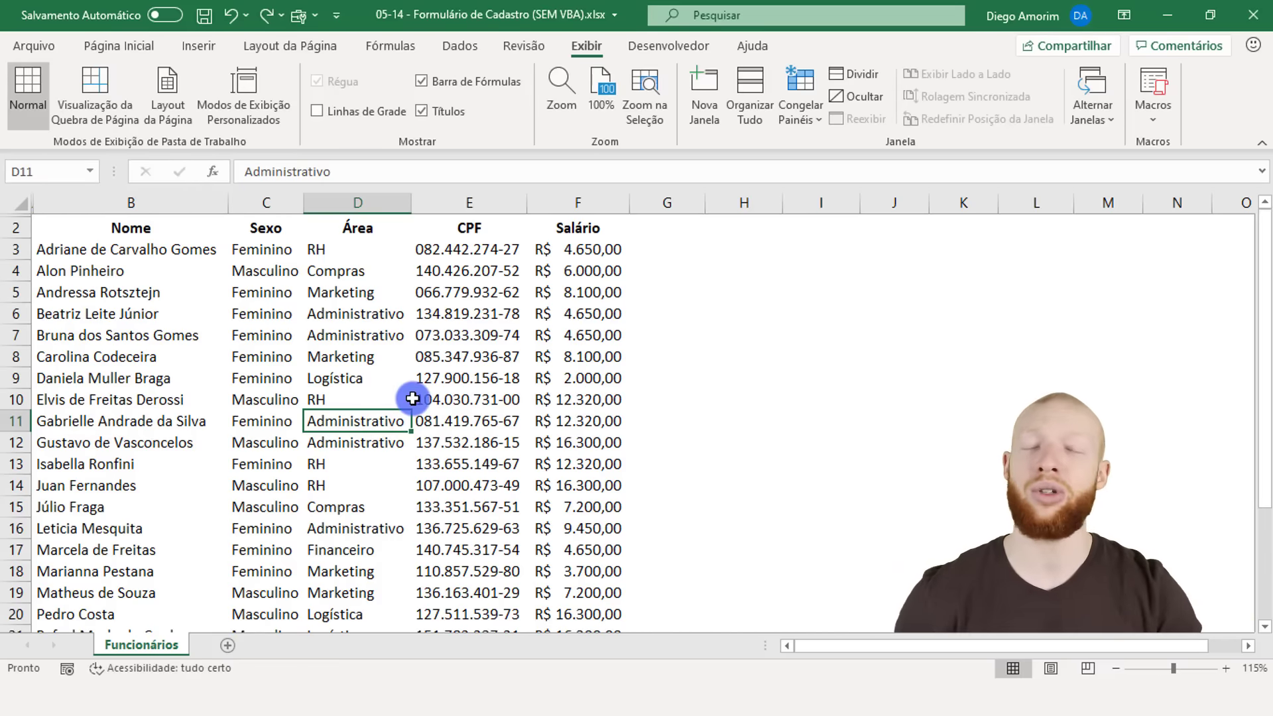
{"action": "key", "text": "ctrl+a"}
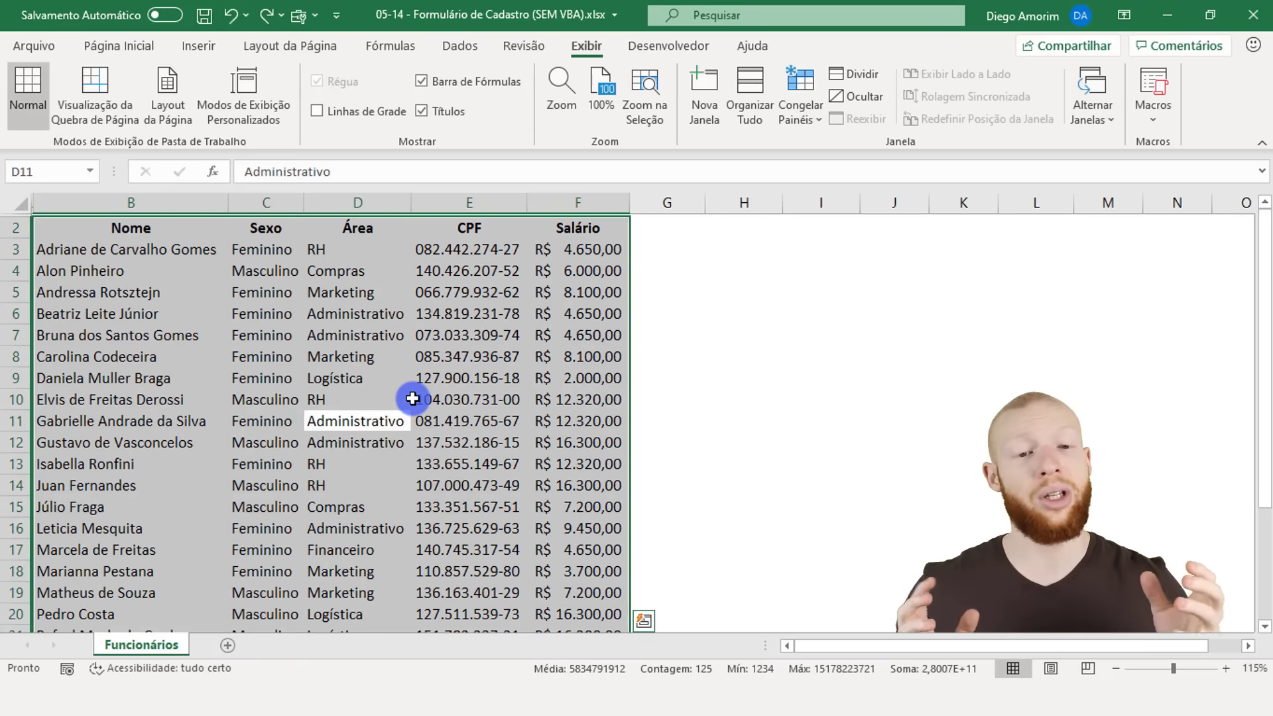
Format B2:F26 as a table with headers using Light Blue Table Style Light 6.
{"action": "left_click", "coordinate": [125, 45]}
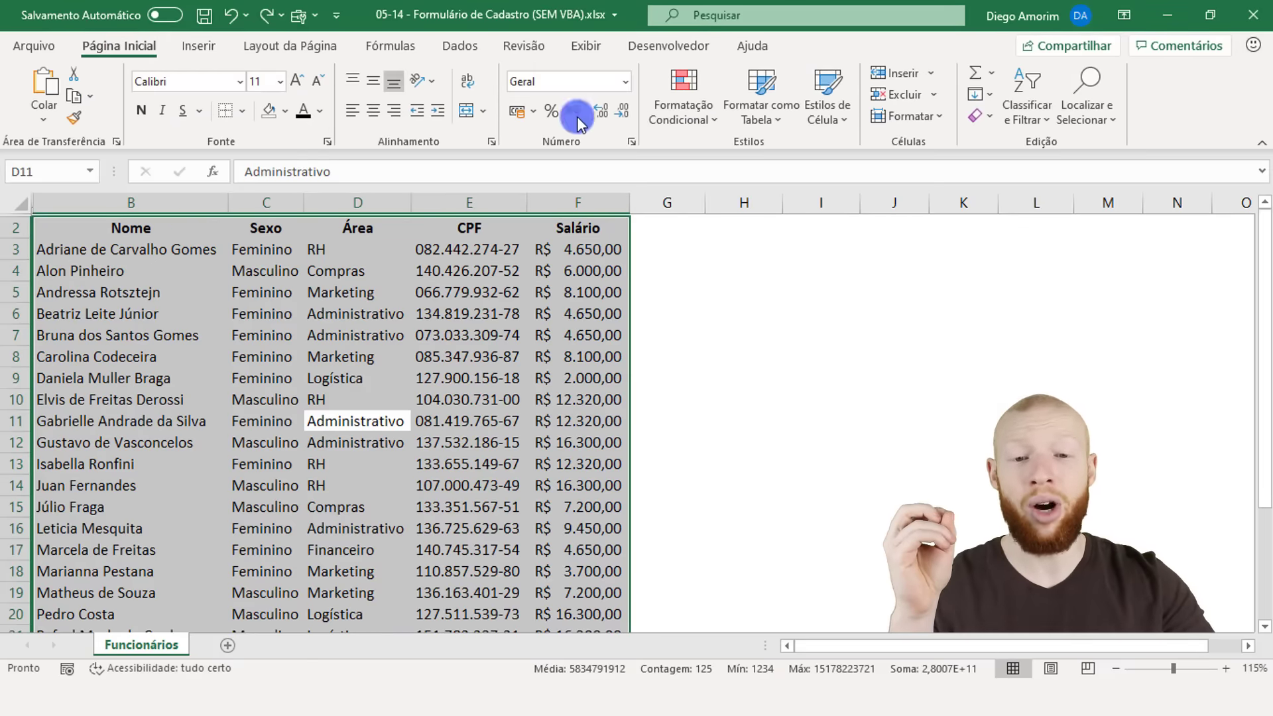
{"action": "left_click", "coordinate": [768, 108]}
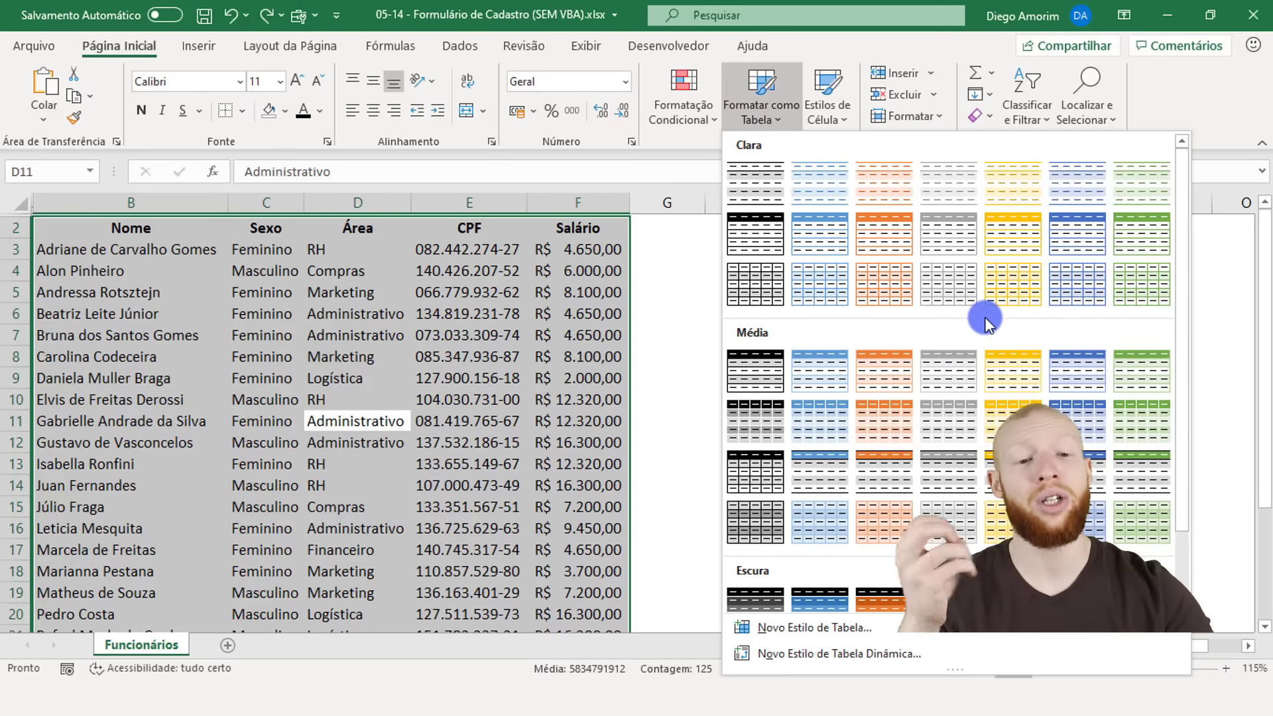
{"action": "left_click", "coordinate": [1098, 186]}
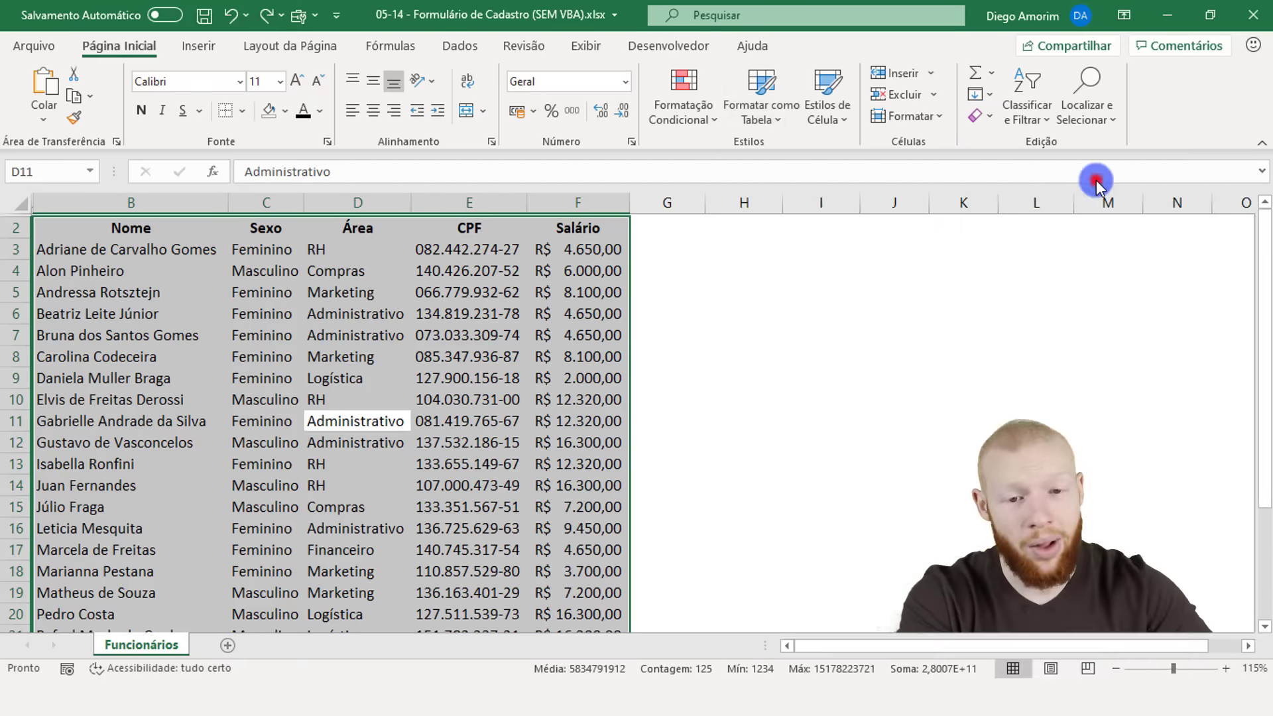
{"action": "left_click_drag", "start_coordinate": [751, 141], "coordinate": [721, 176]}
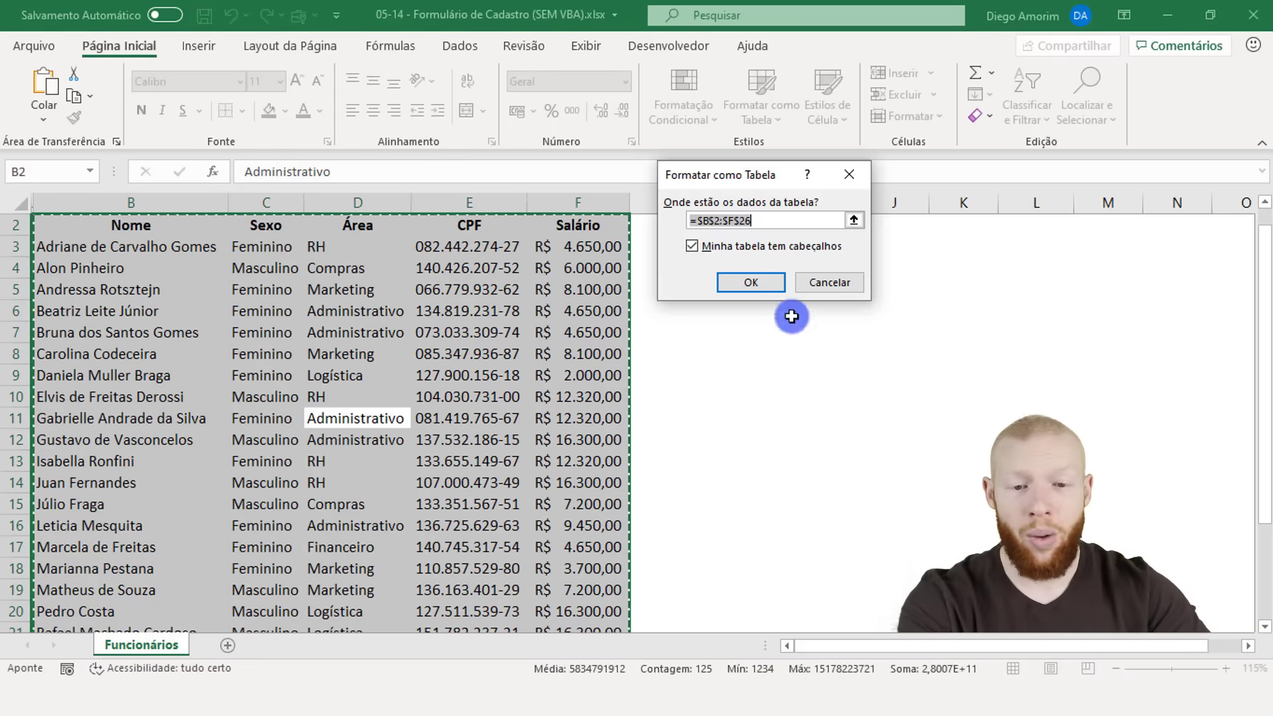
{"action": "left_click", "coordinate": [743, 283]}
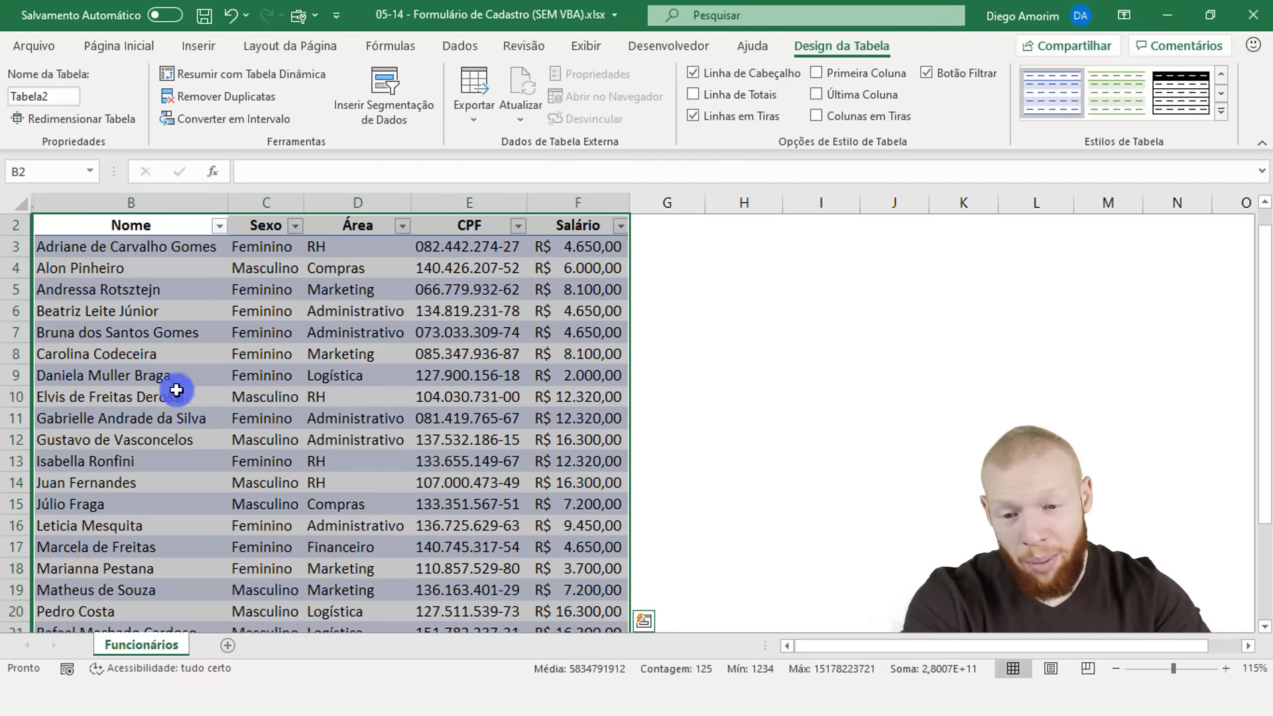
{"action": "left_click", "coordinate": [490, 394]}
{"action": "scroll", "coordinate": [486, 287], "scroll_direction": "down", "scroll_amount": 1}
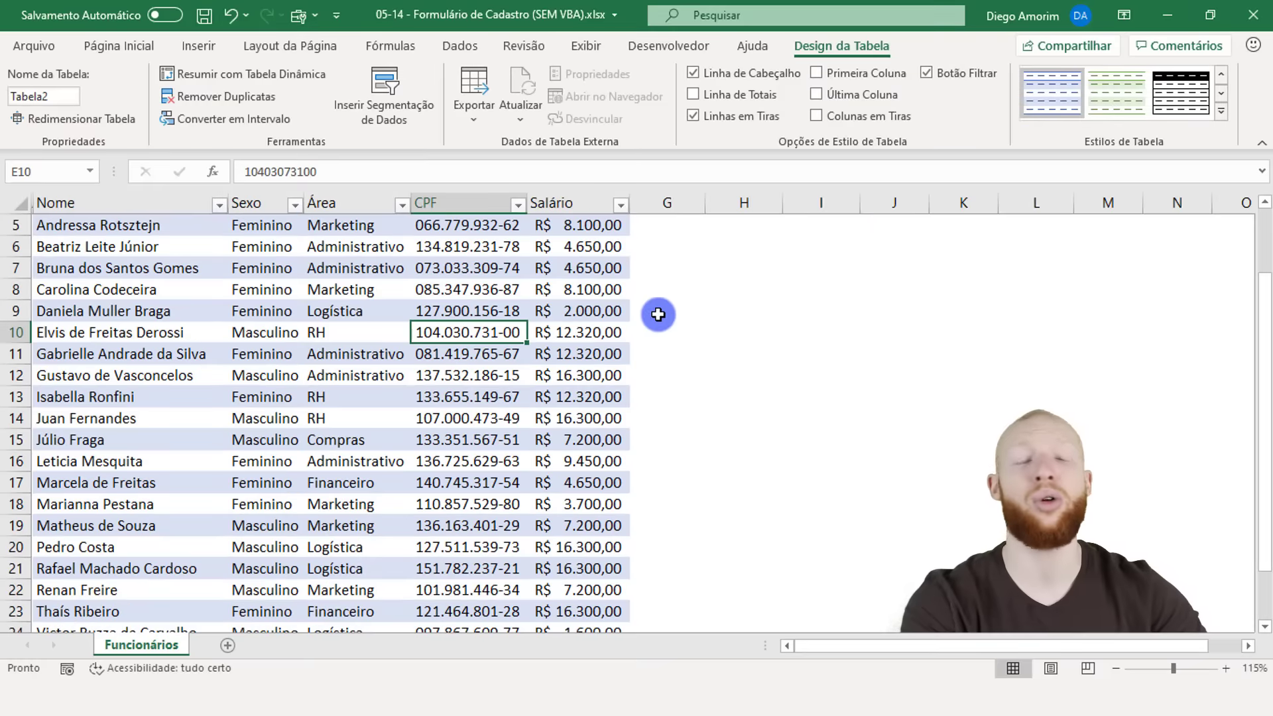
{"action": "scroll", "coordinate": [660, 316], "scroll_direction": "down", "scroll_amount": 1}
{"action": "scroll", "coordinate": [637, 325], "scroll_direction": "down", "scroll_amount": 1}
{"action": "scroll", "coordinate": [621, 335], "scroll_direction": "down", "scroll_amount": 1}
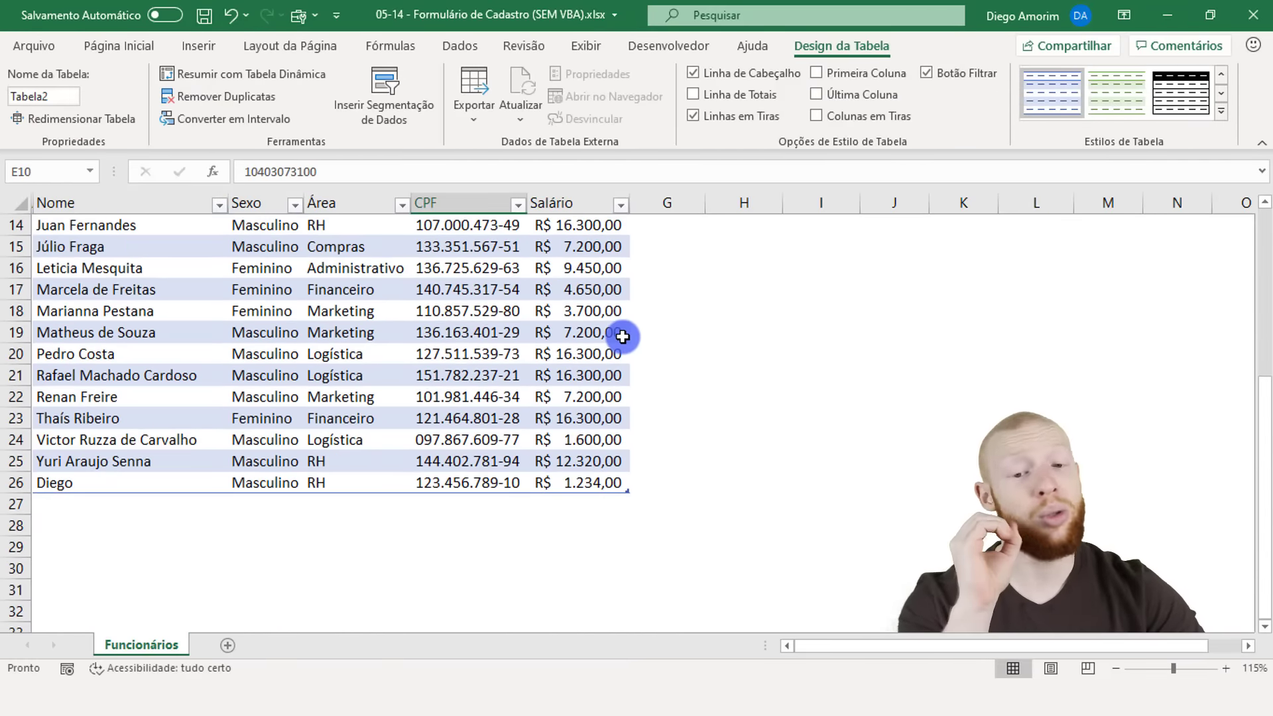
{"action": "left_click", "coordinate": [91, 503]}
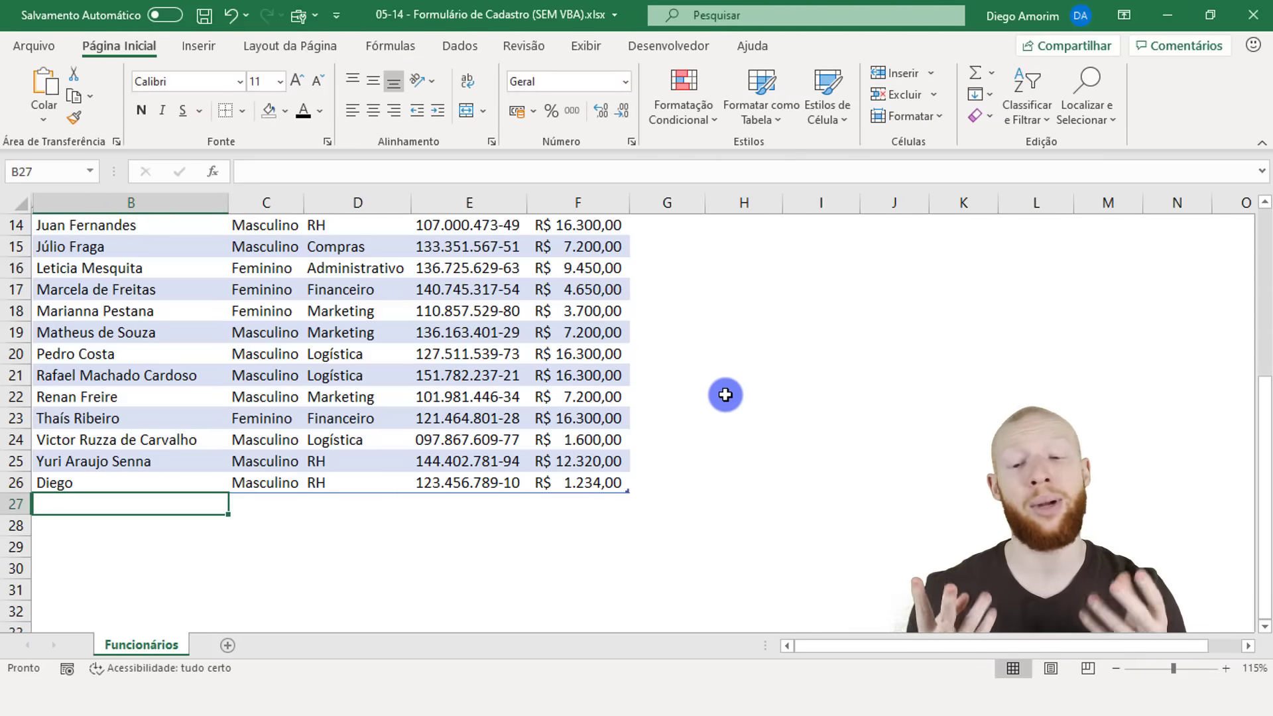
{"action": "type", "text": "jO"}
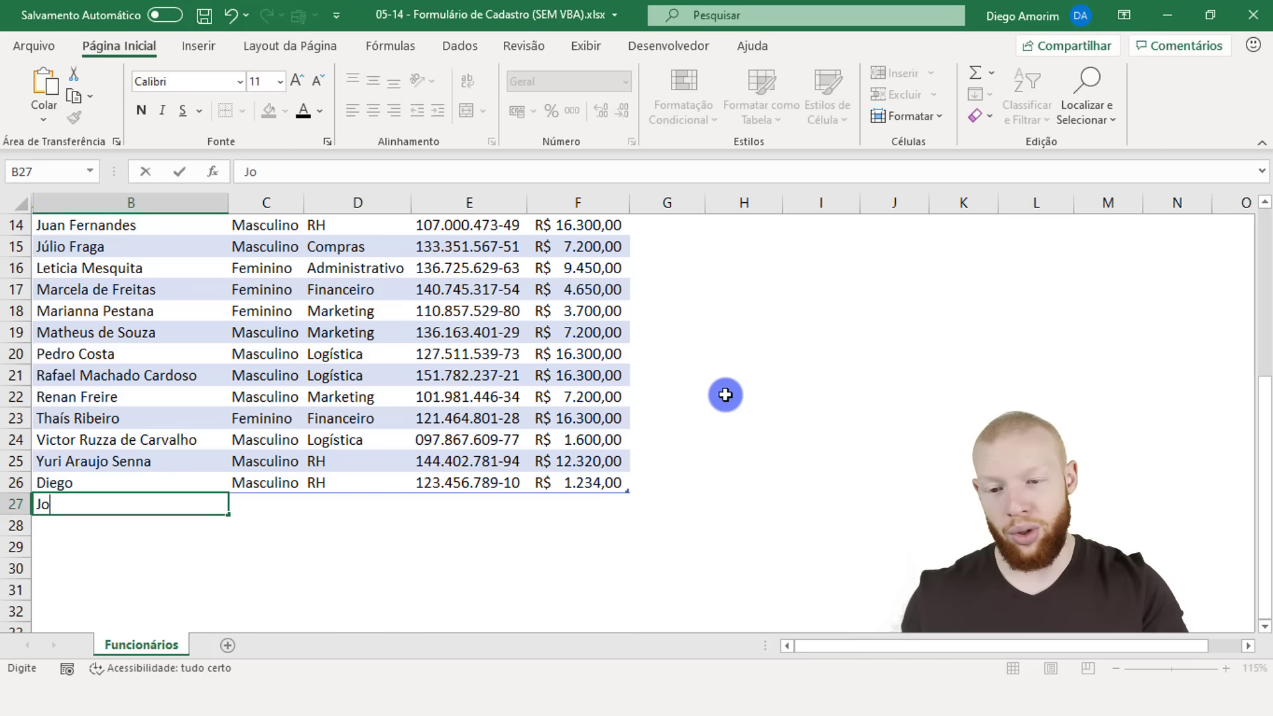
{"action": "key", "text": "Tab"}
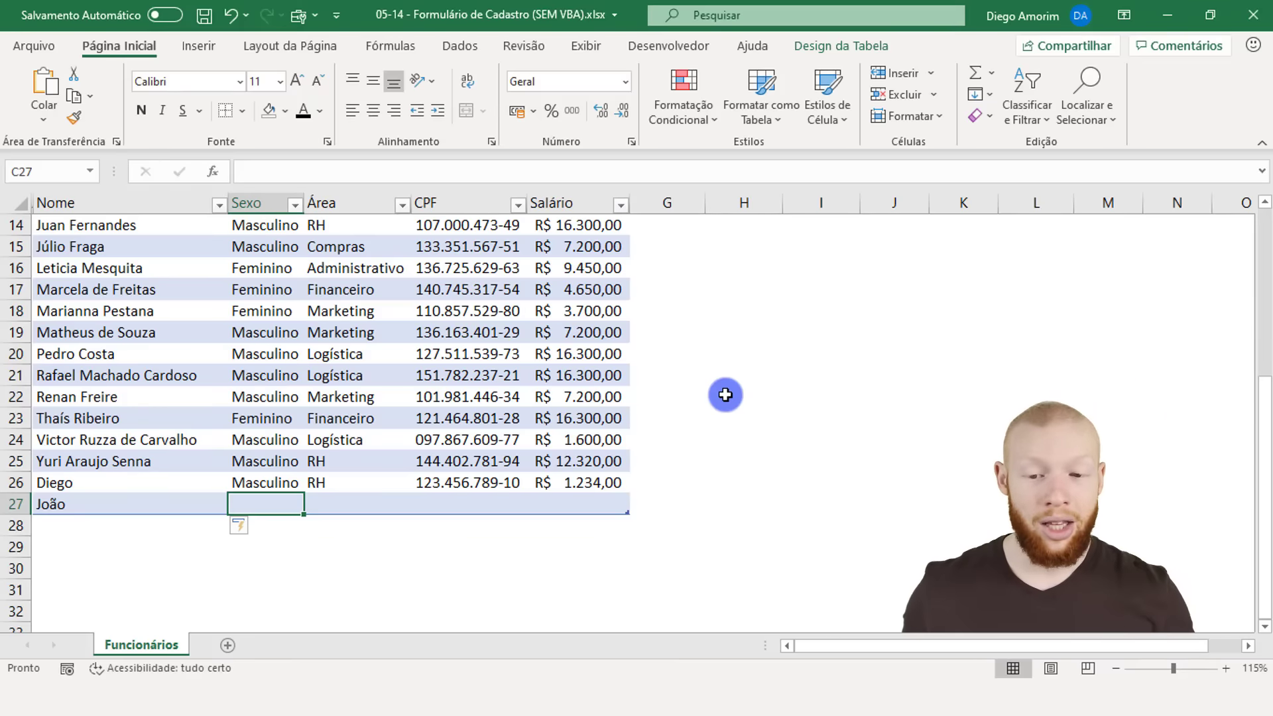
{"action": "key", "text": "ctrl+z"}
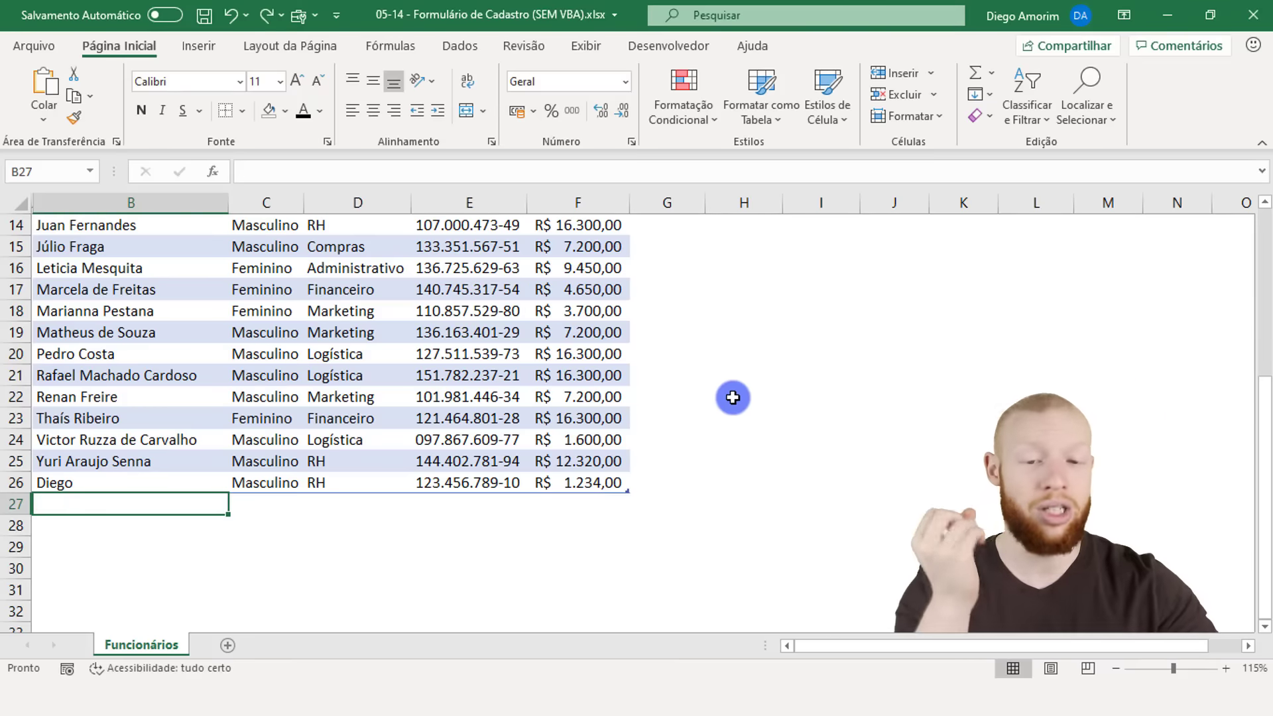
{"action": "scroll", "coordinate": [725, 395], "scroll_direction": "up", "scroll_amount": 4}
{"action": "left_click", "coordinate": [494, 308]}
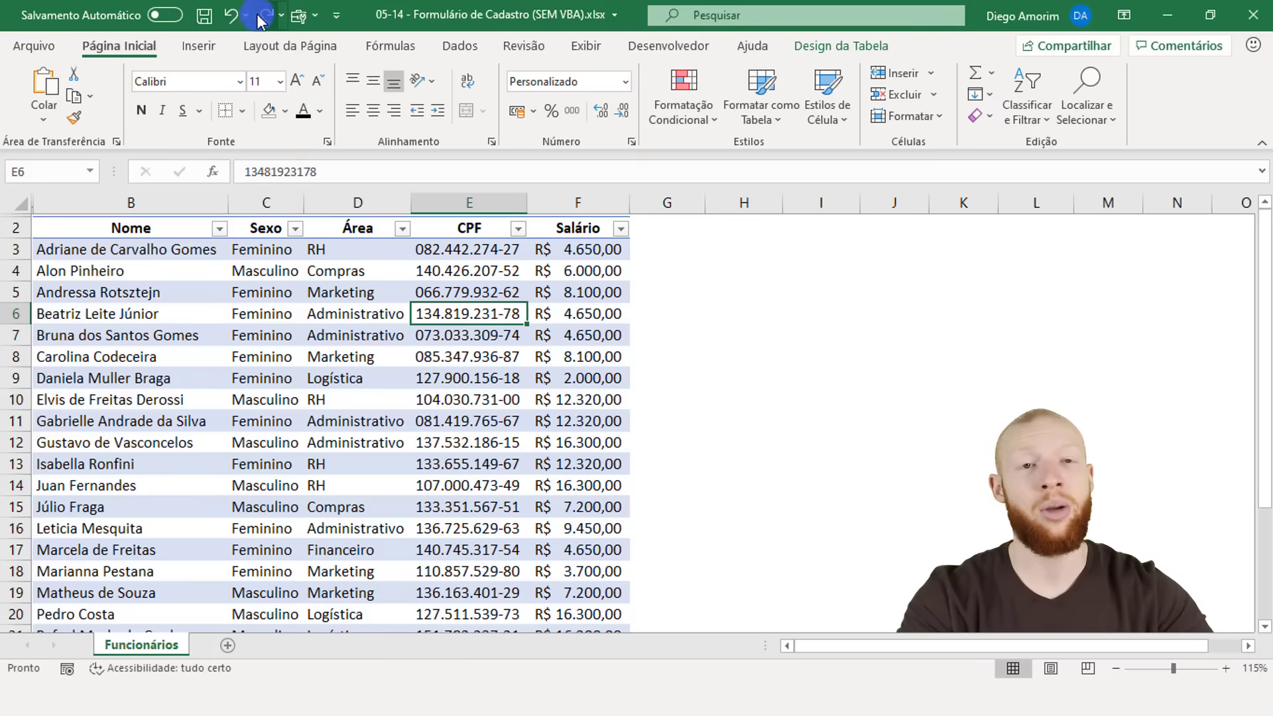
Add the Formulário command from All Commands to the Quick Access Toolbar in Excel Options.
{"action": "left_click", "coordinate": [339, 18]}
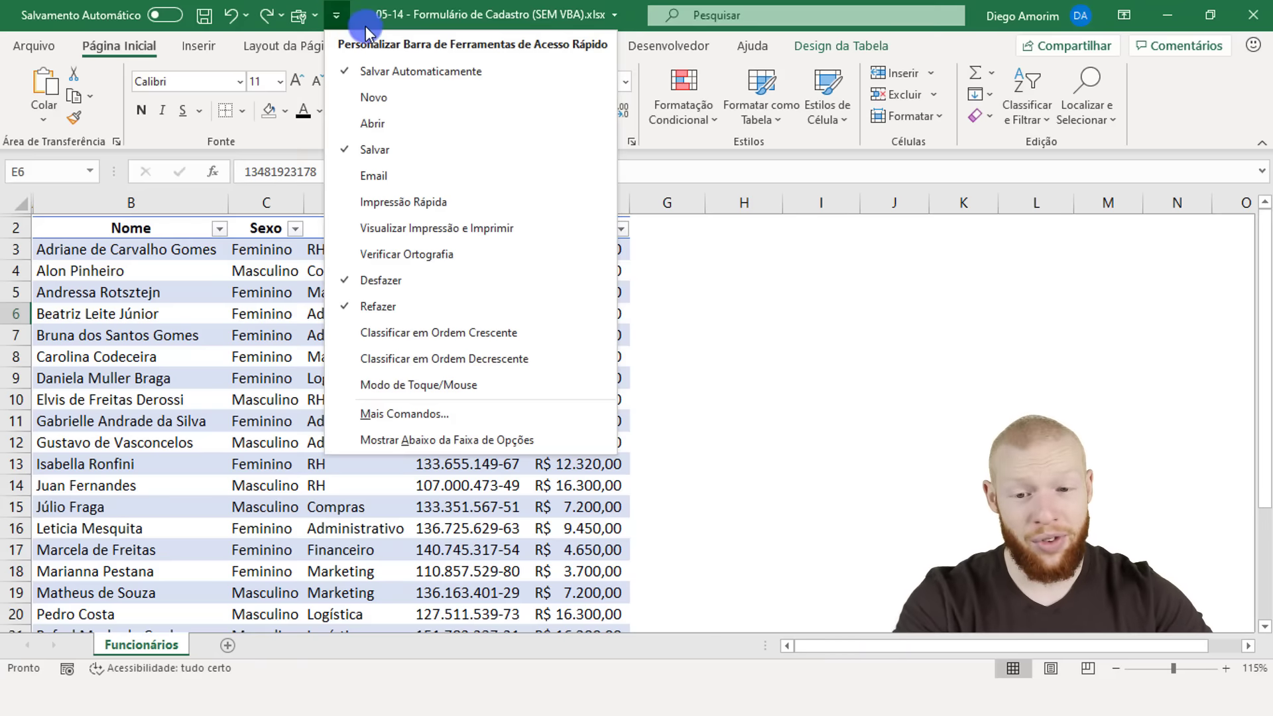
{"action": "left_click", "coordinate": [479, 418]}
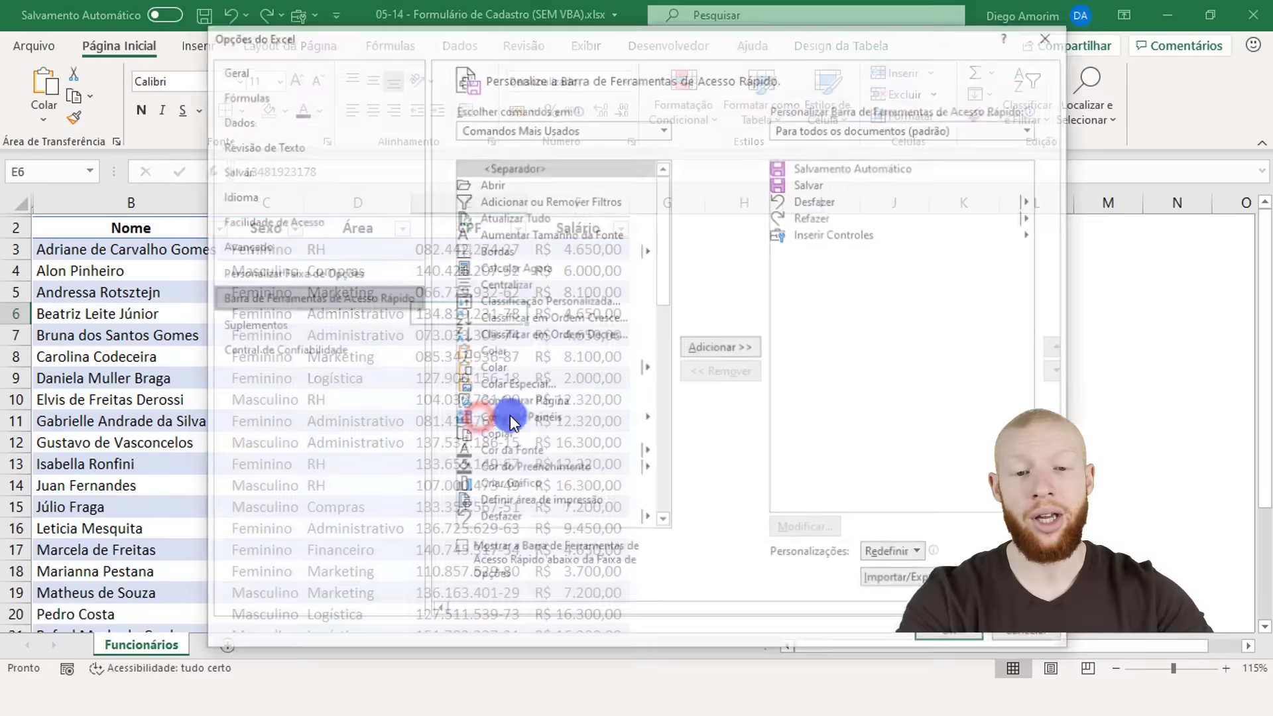
{"action": "mouse_move", "coordinate": [615, 33]}
{"action": "left_mouse_down"}
{"action": "mouse_move", "coordinate": [496, 24]}
{"action": "mouse_move", "coordinate": [477, 50]}
{"action": "left_mouse_up"}
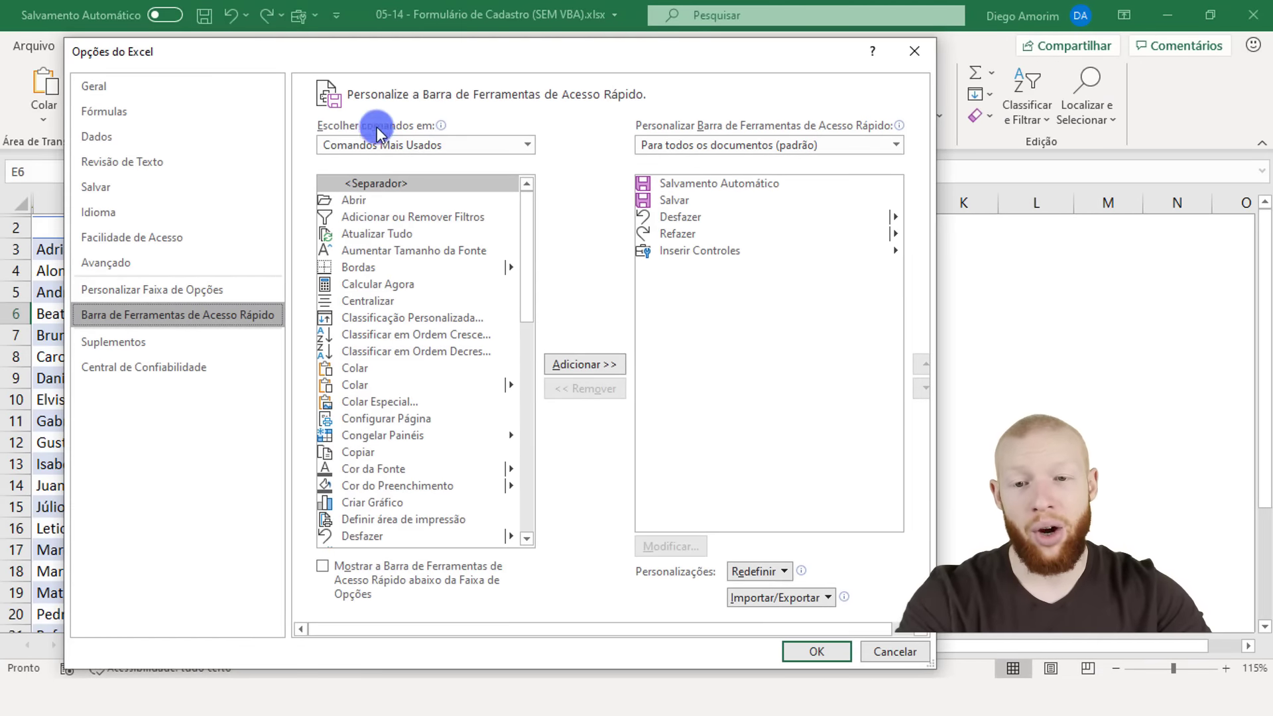
{"action": "left_click", "coordinate": [409, 146]}
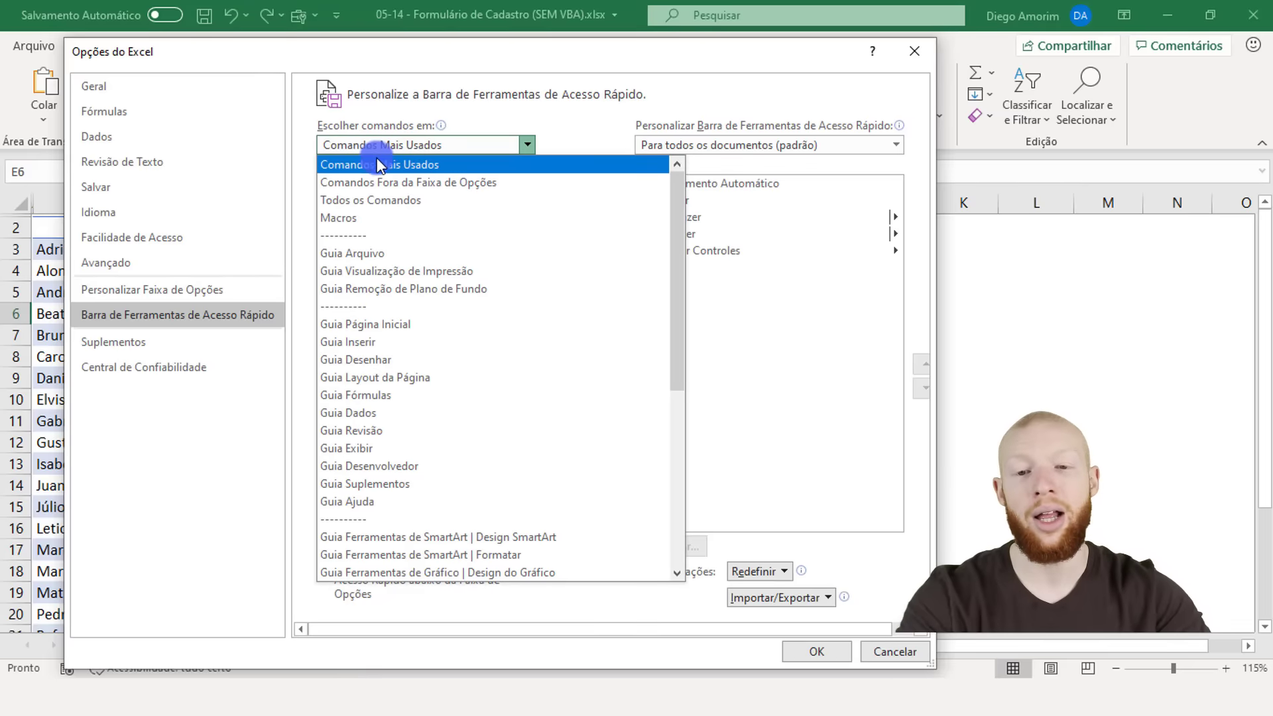
{"action": "left_click", "coordinate": [431, 201]}
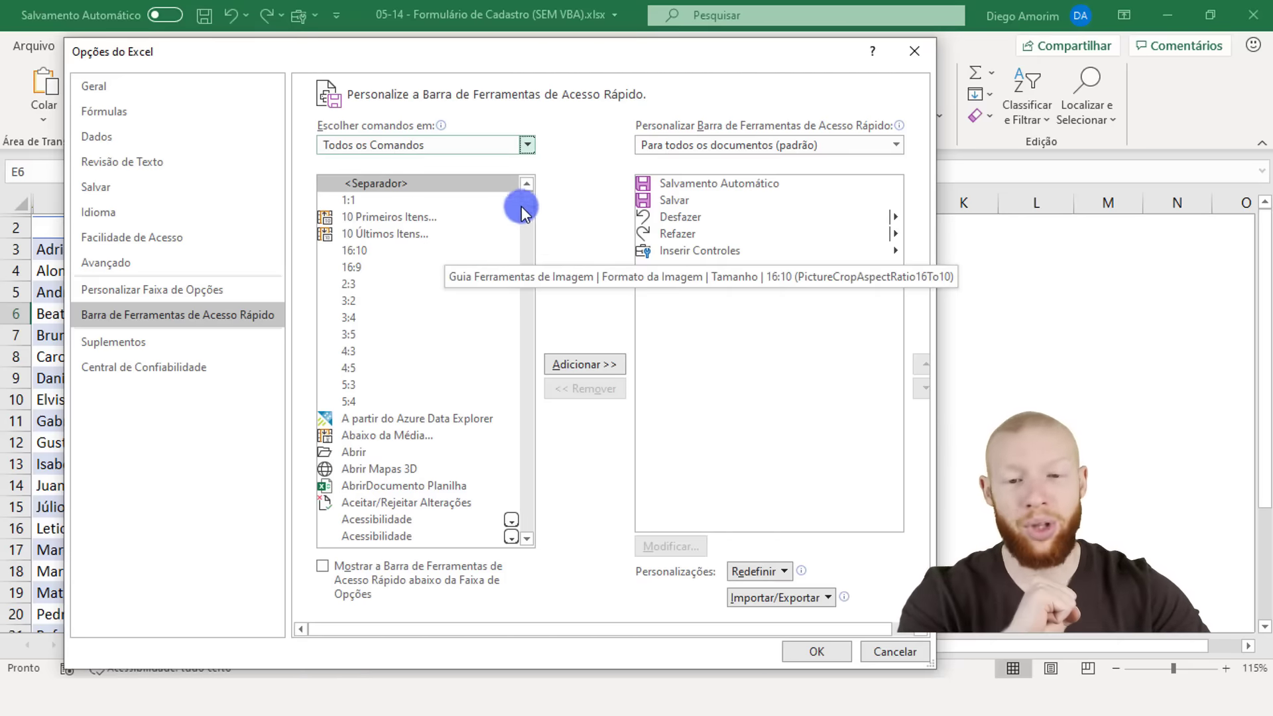
{"action": "left_click_drag", "start_coordinate": [521, 205], "coordinate": [543, 349]}
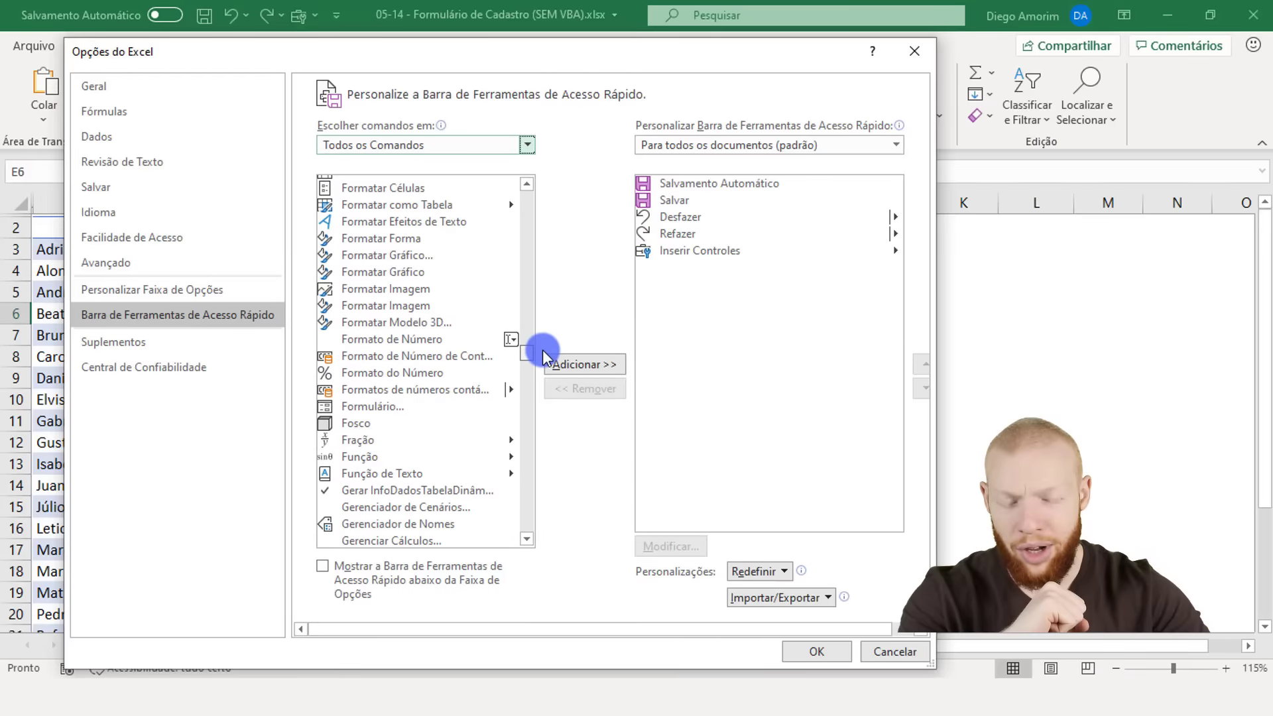
{"action": "left_click", "coordinate": [403, 412]}
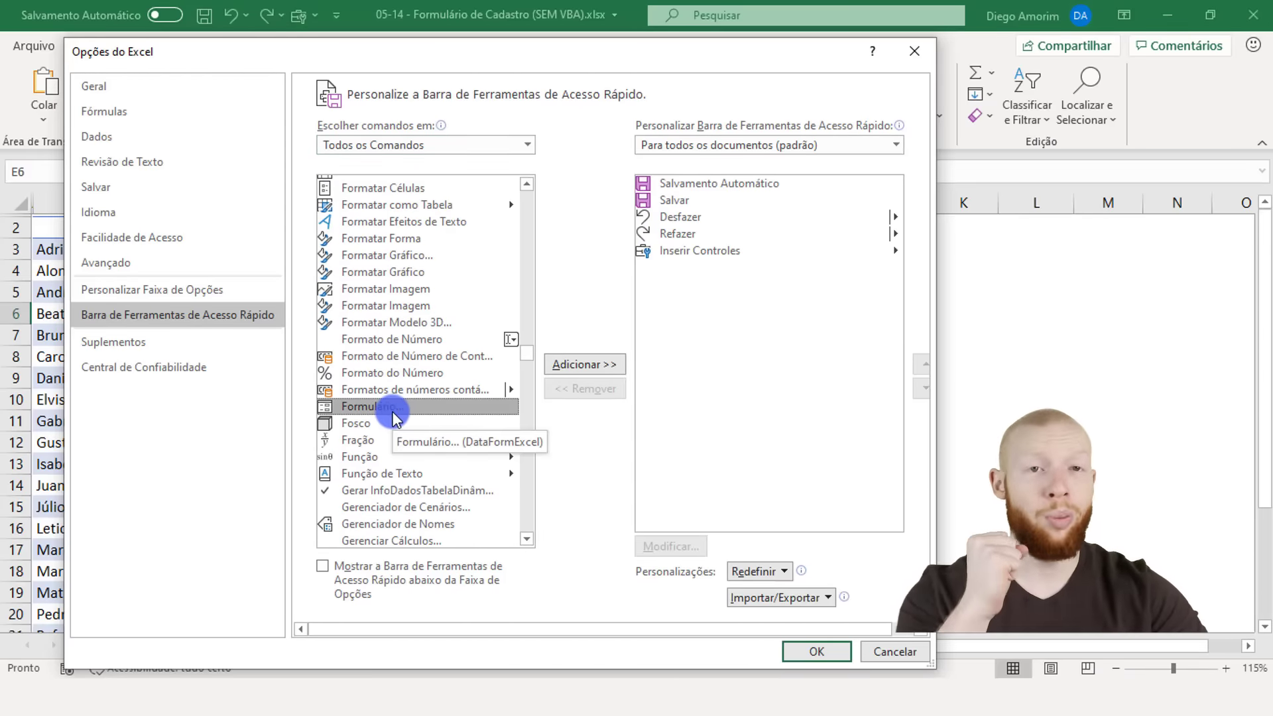
{"action": "left_click", "coordinate": [429, 405]}
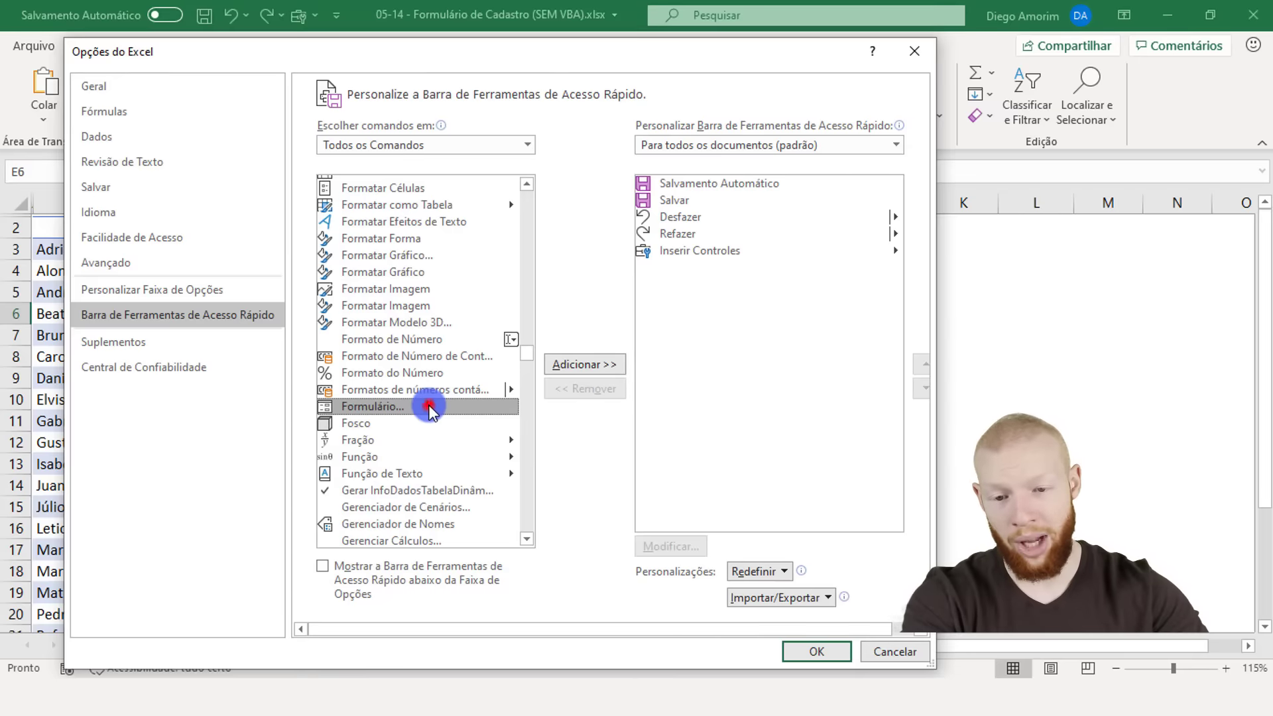
{"action": "left_click", "coordinate": [605, 367]}
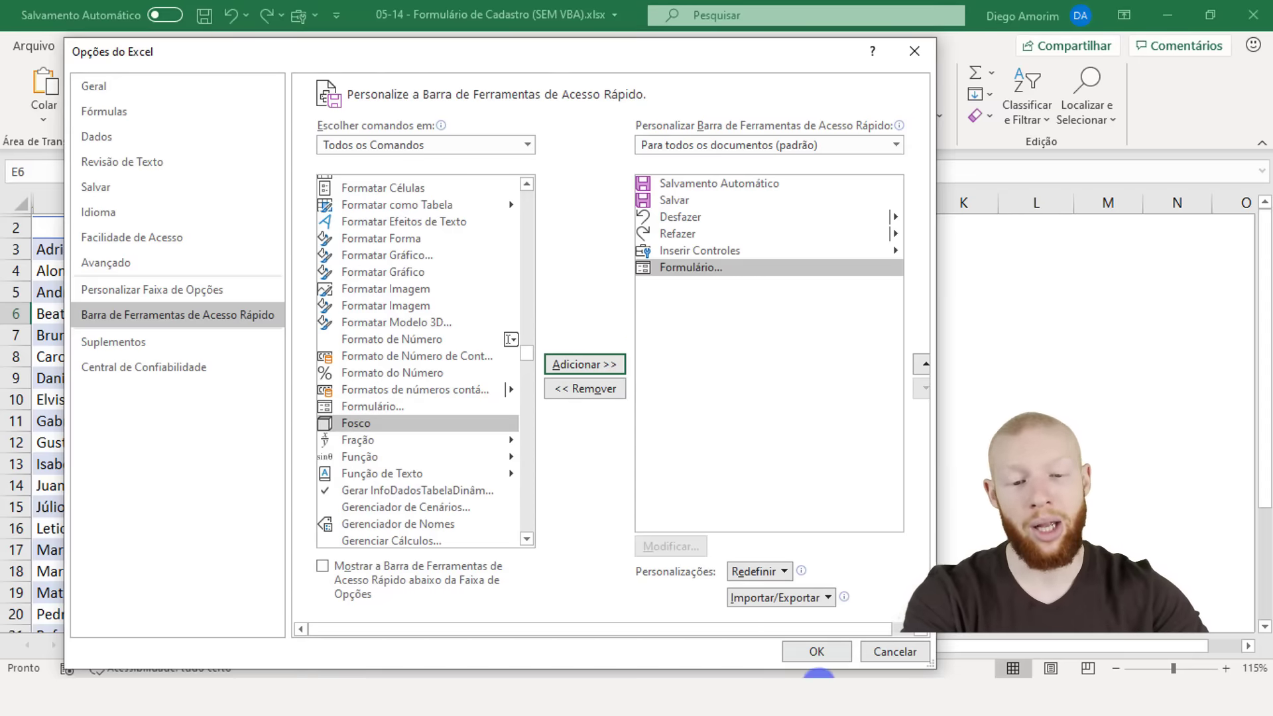
{"action": "left_click", "coordinate": [832, 653]}
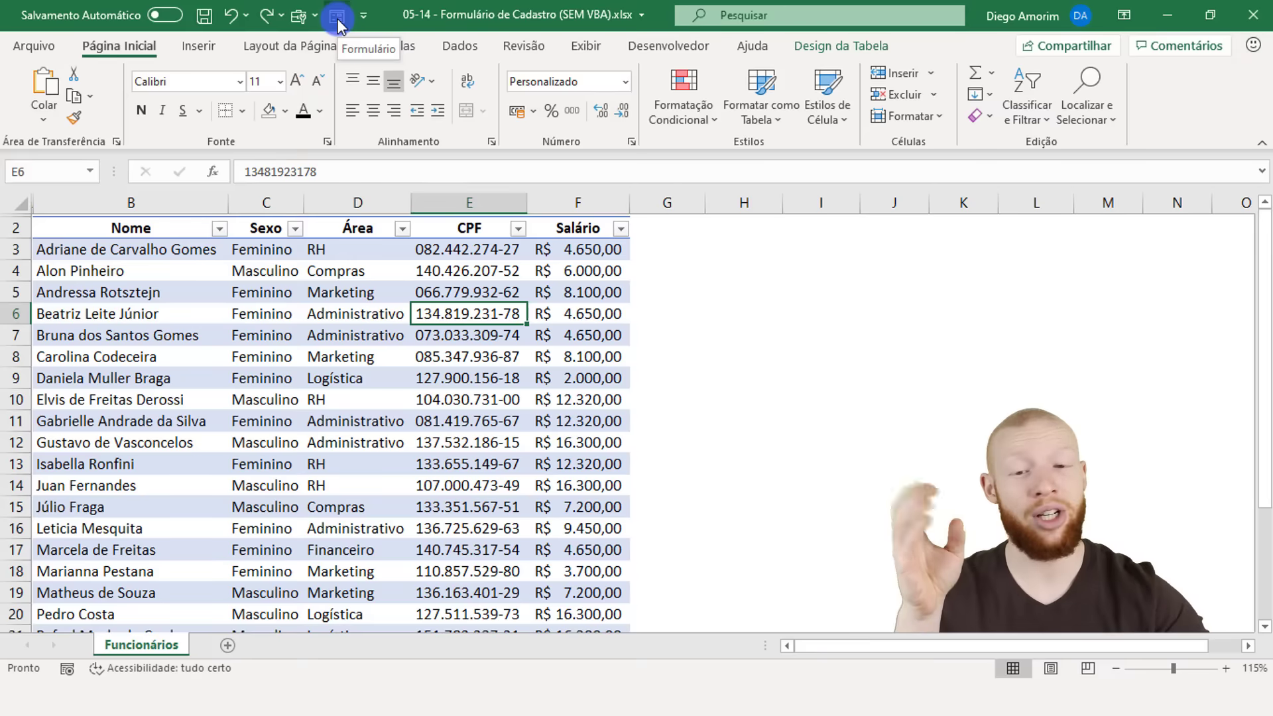
Open the Funcionários data form from a table cell, showing record 1 of 24.
{"action": "left_click", "coordinate": [373, 307]}
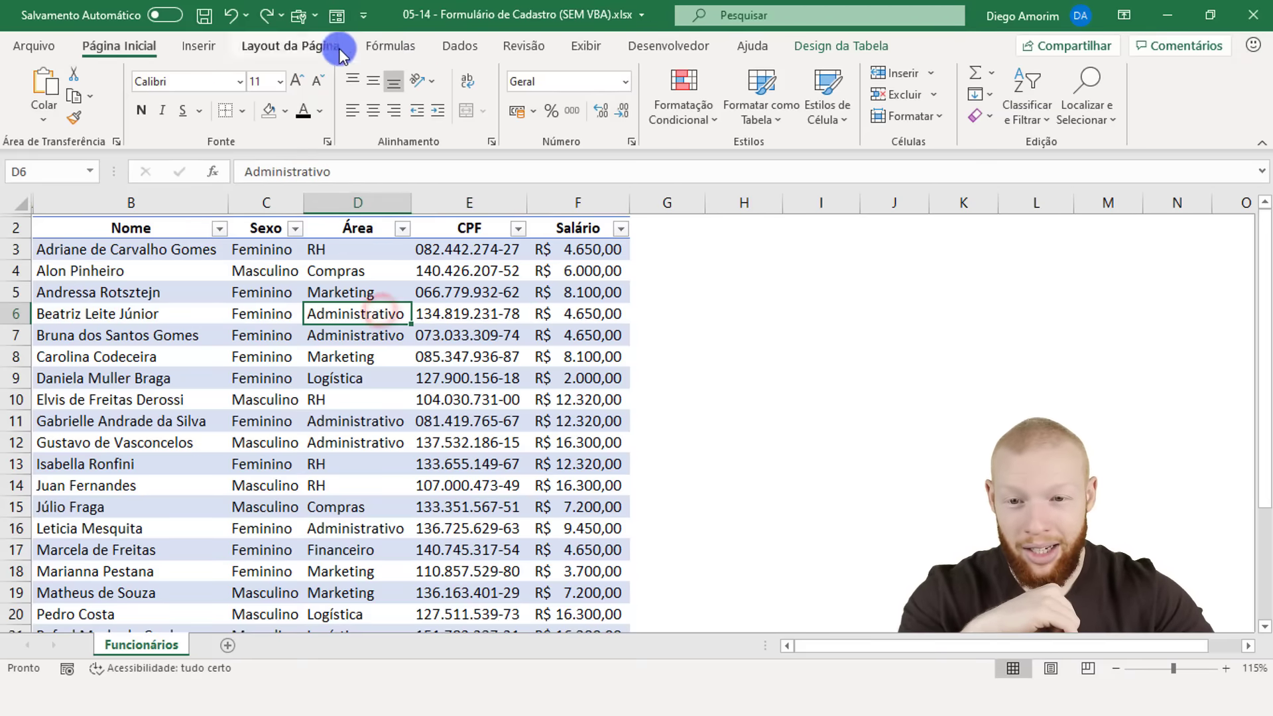
{"action": "left_click", "coordinate": [341, 16]}
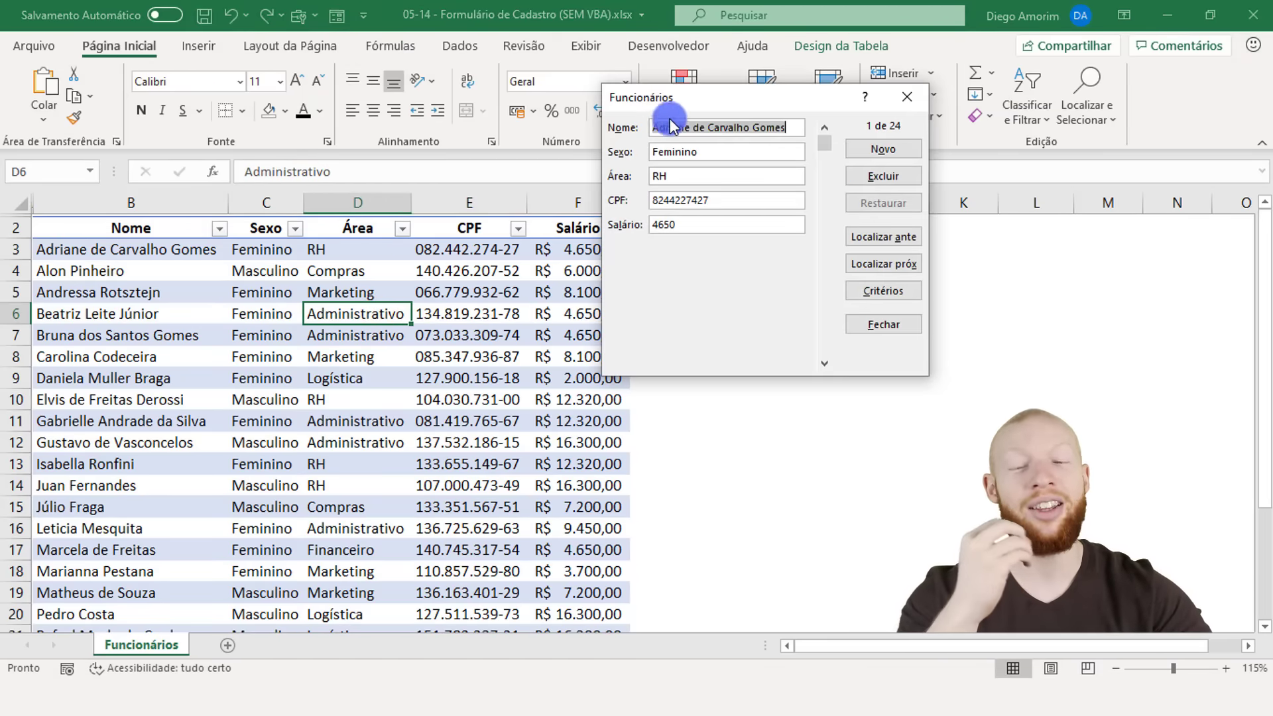
{"action": "left_click_drag", "start_coordinate": [686, 106], "coordinate": [446, 271]}
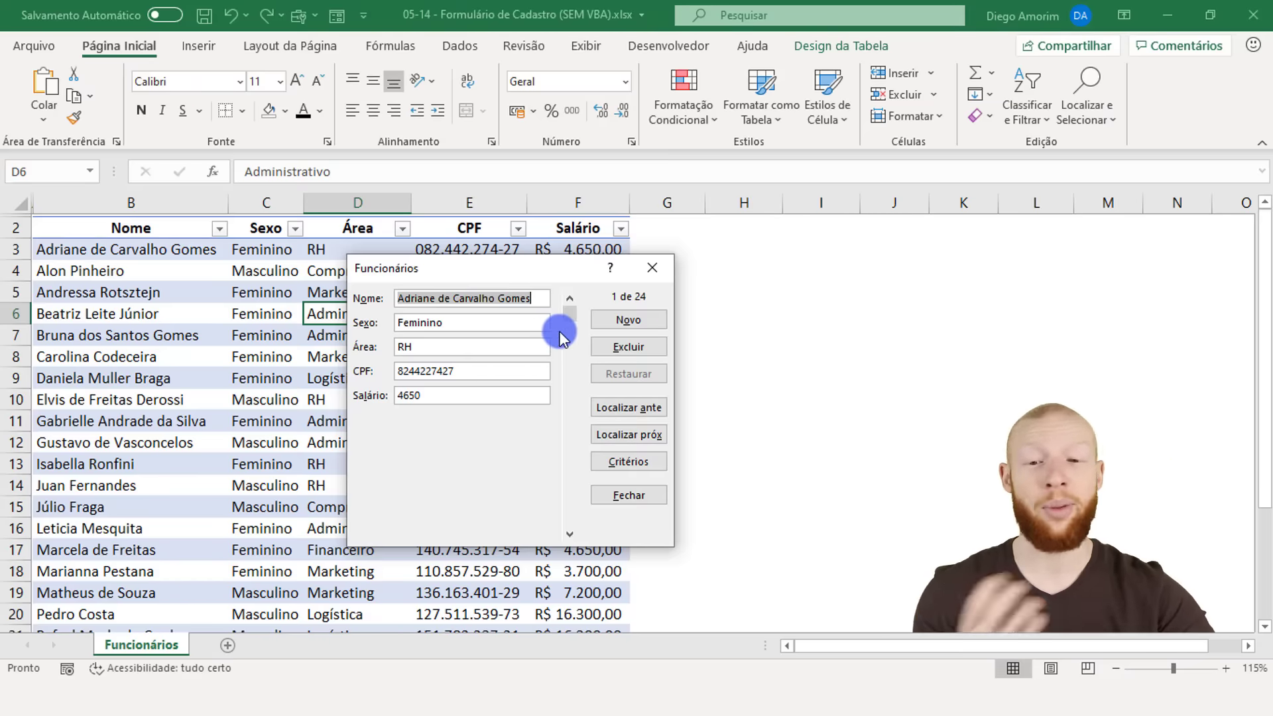
Add a new male Logística employee earning R$ 1.234,00 through the form, then close it.
{"action": "left_click", "coordinate": [643, 323]}
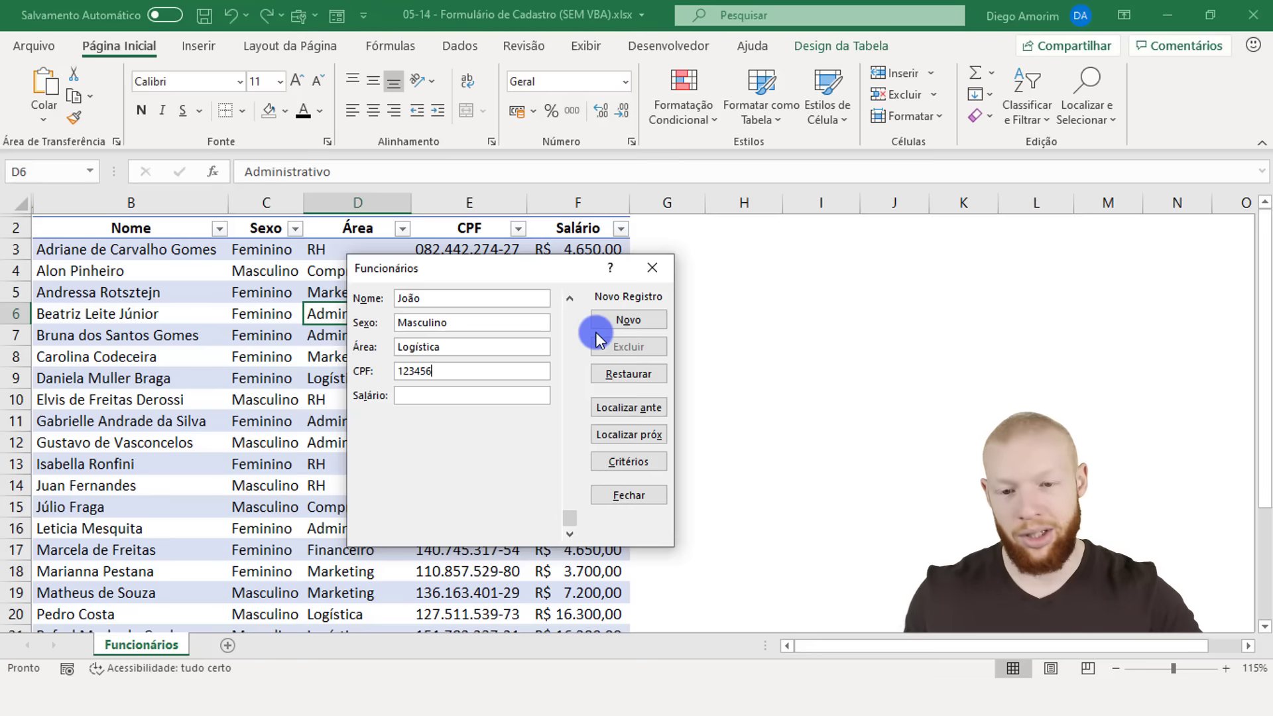
{"action": "key", "text": "Tab"}
{"action": "type", "text": "1234"}
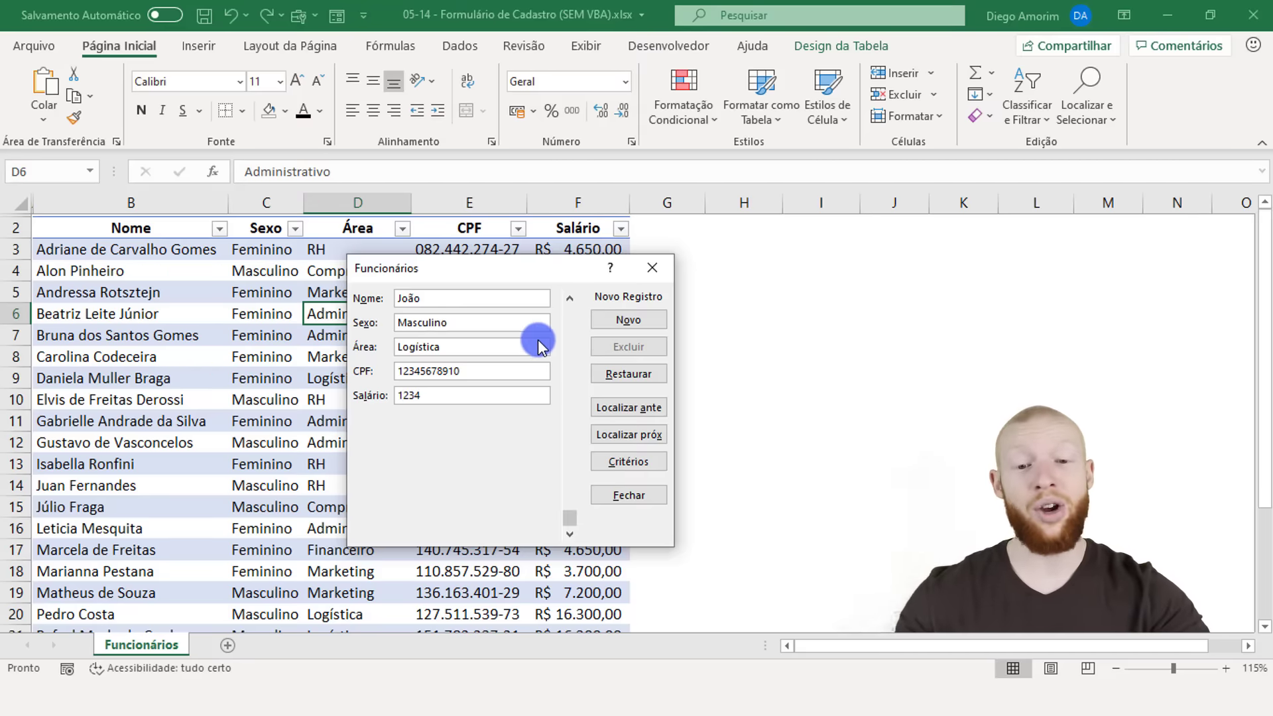
{"action": "key", "text": "Return"}
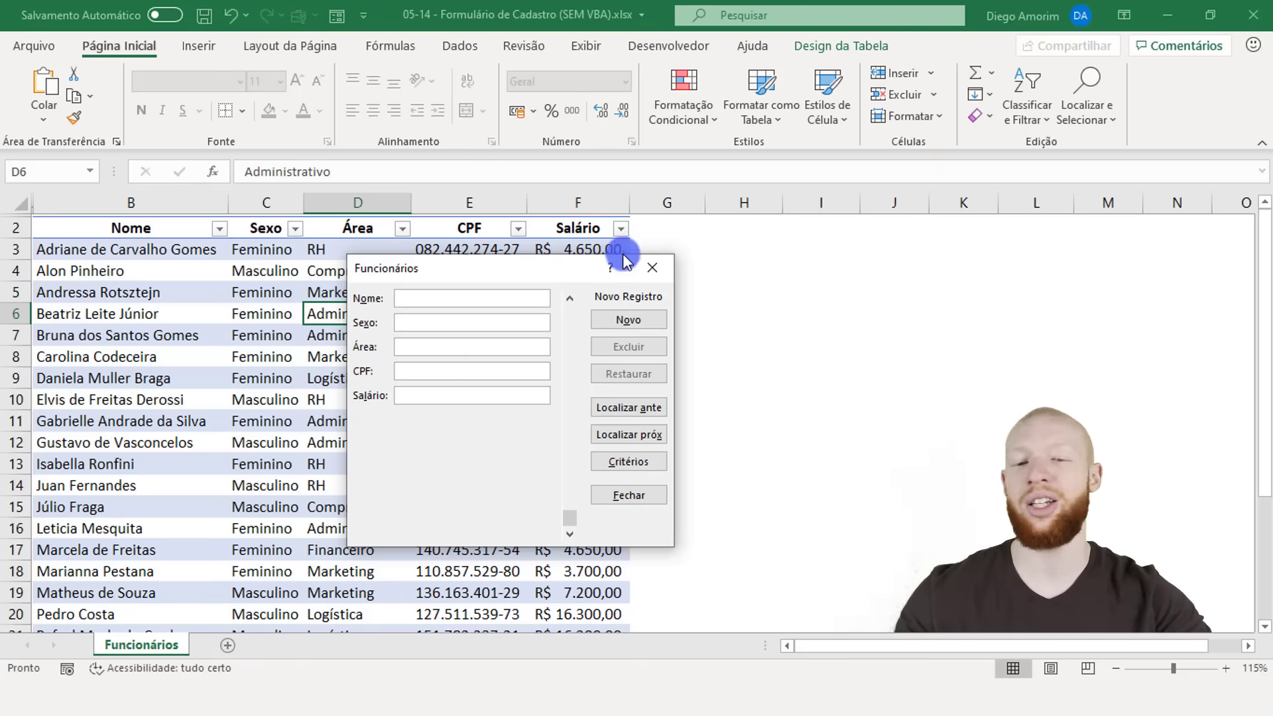
{"action": "left_click", "coordinate": [656, 278]}
{"action": "scroll", "coordinate": [716, 318], "scroll_direction": "down", "scroll_amount": 6}
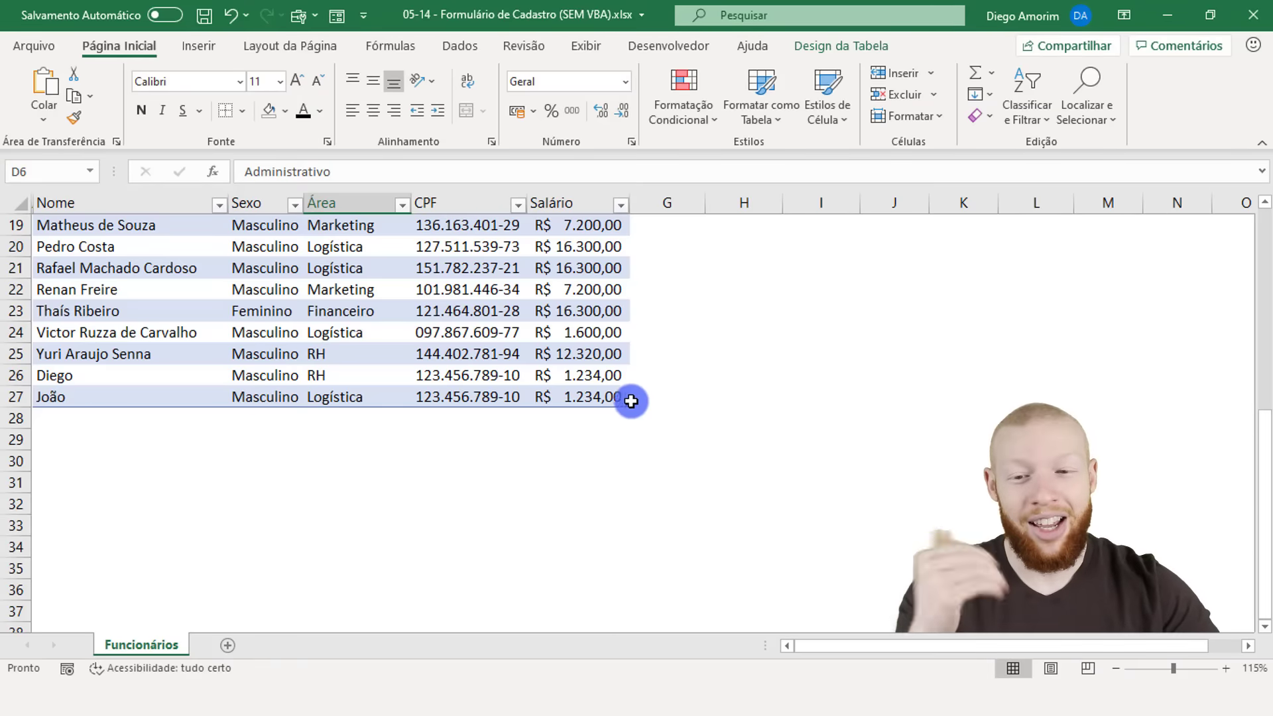
{"action": "scroll", "coordinate": [451, 427], "scroll_direction": "up", "scroll_amount": 6}
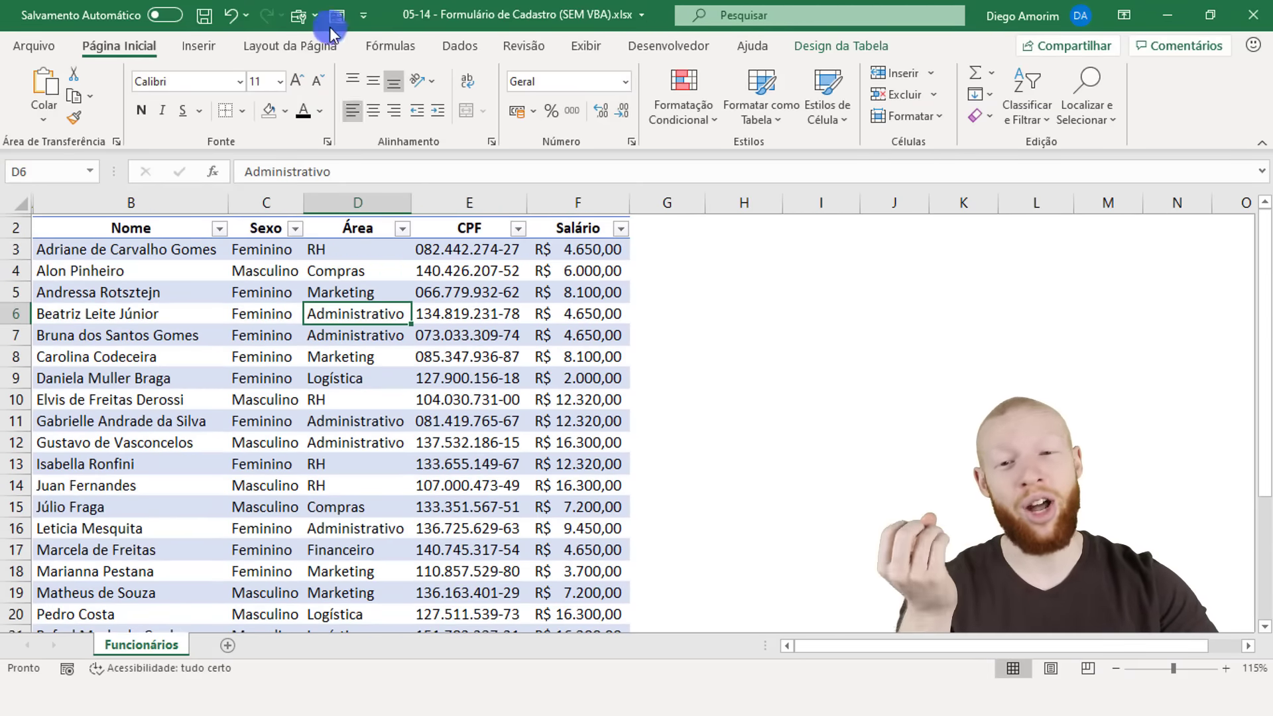
Reopen the data form and step forward to record 3 of 25, the Marketing employee.
{"action": "left_click", "coordinate": [333, 16]}
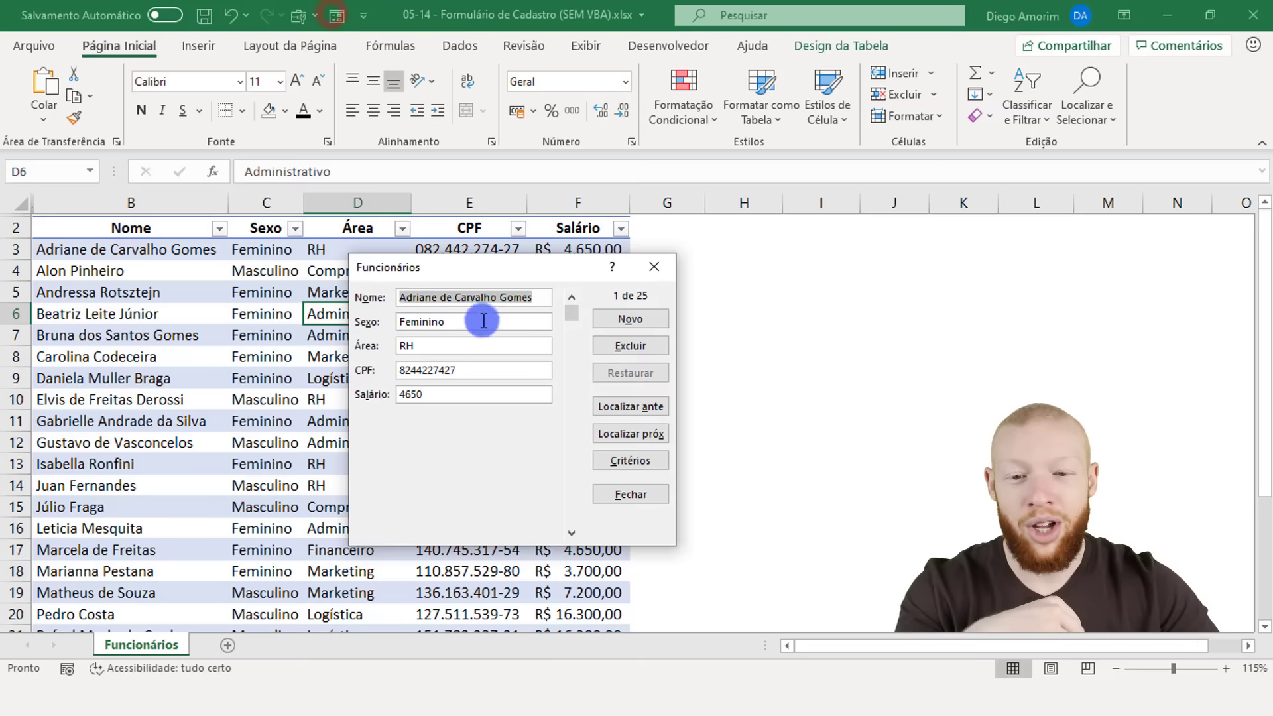
{"action": "left_click_drag", "start_coordinate": [510, 269], "coordinate": [551, 242]}
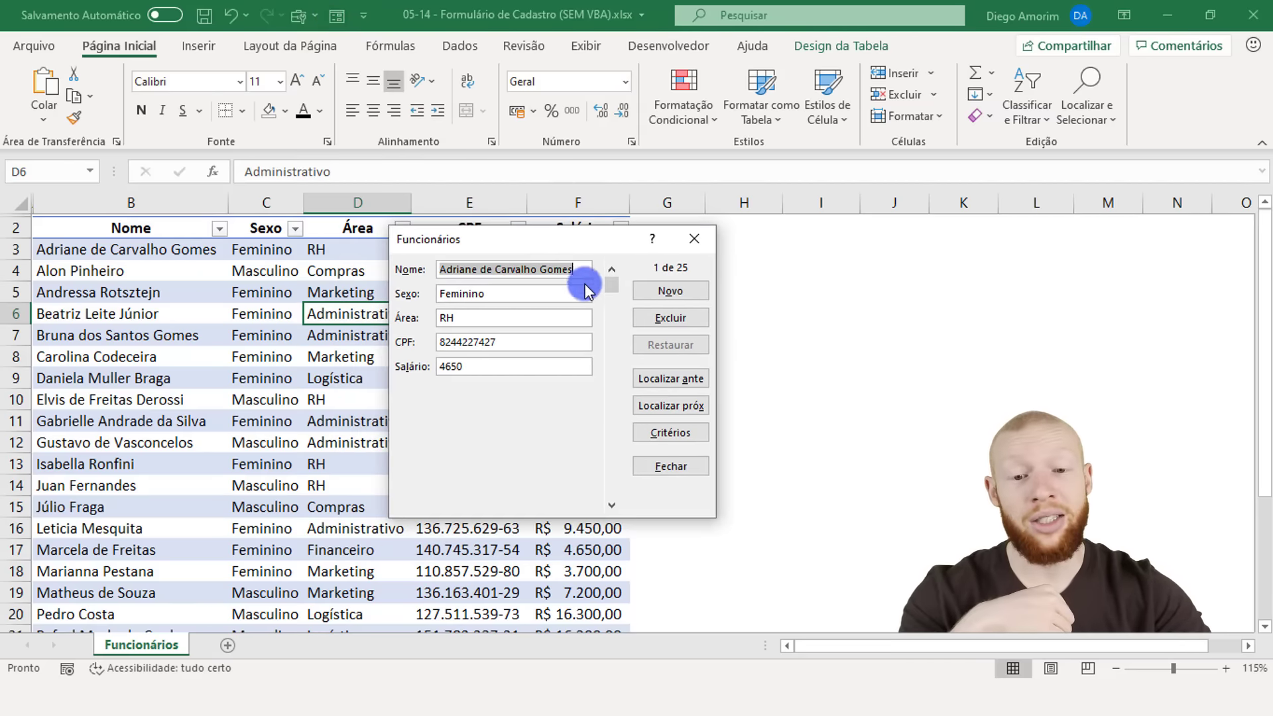
{"action": "left_click_drag", "start_coordinate": [469, 232], "coordinate": [519, 204]}
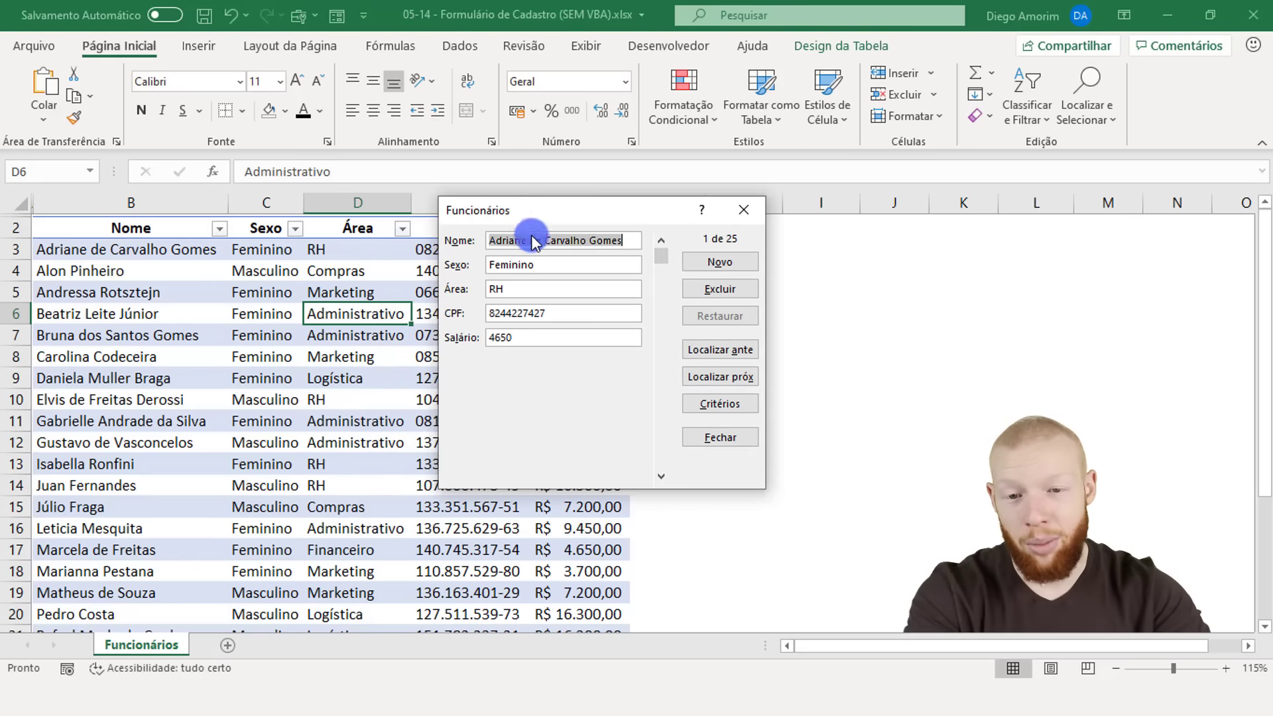
{"action": "left_click_drag", "start_coordinate": [553, 207], "coordinate": [253, 285]}
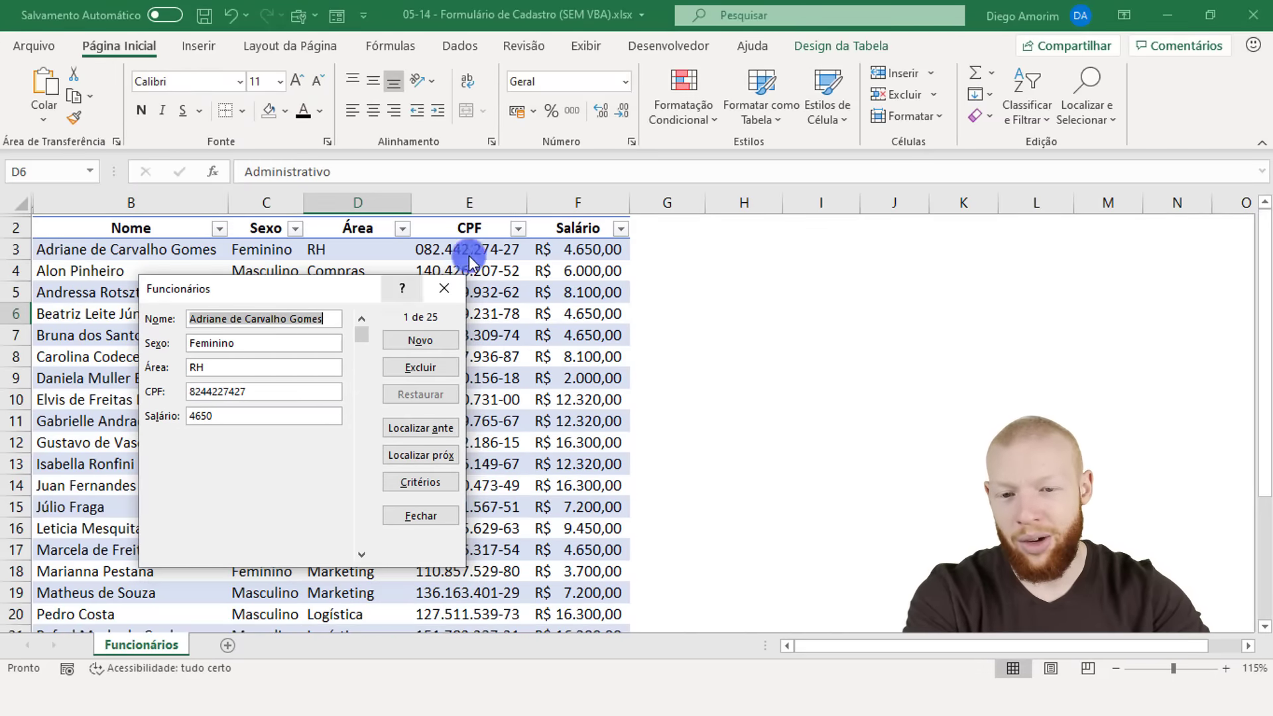
{"action": "left_click_drag", "start_coordinate": [383, 288], "coordinate": [586, 283]}
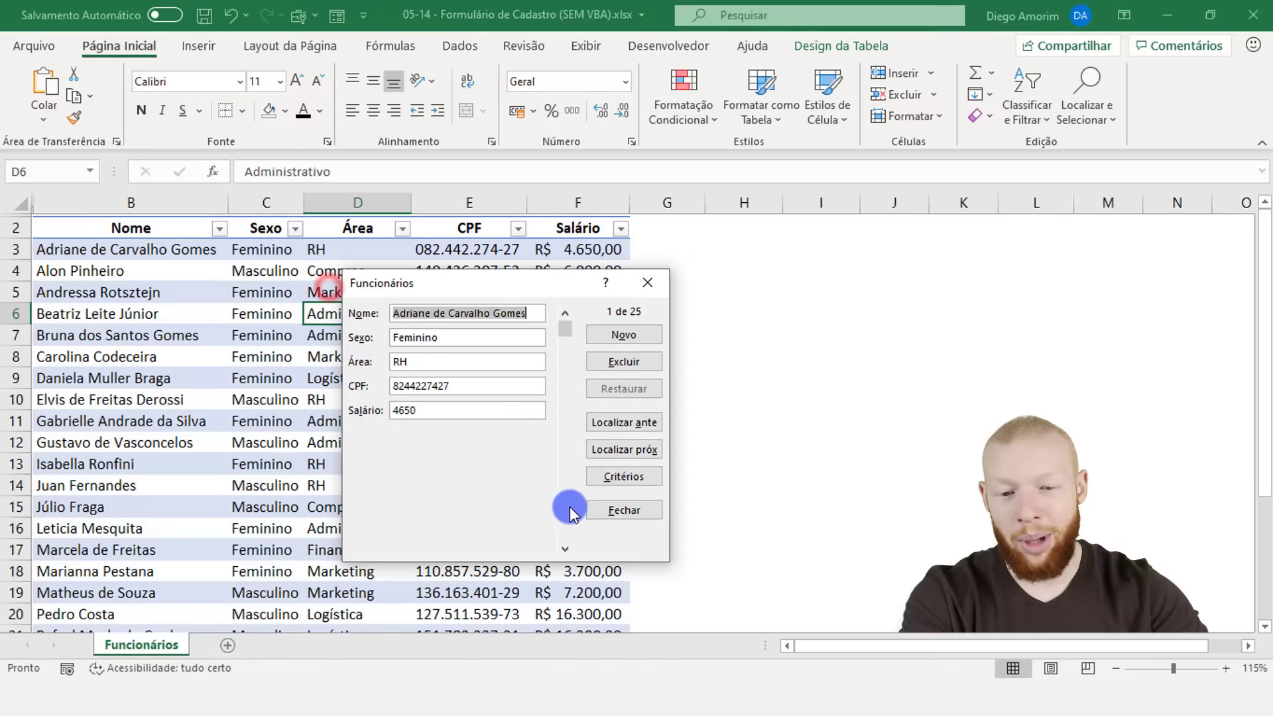
{"action": "left_click_drag", "start_coordinate": [441, 280], "coordinate": [157, 300]}
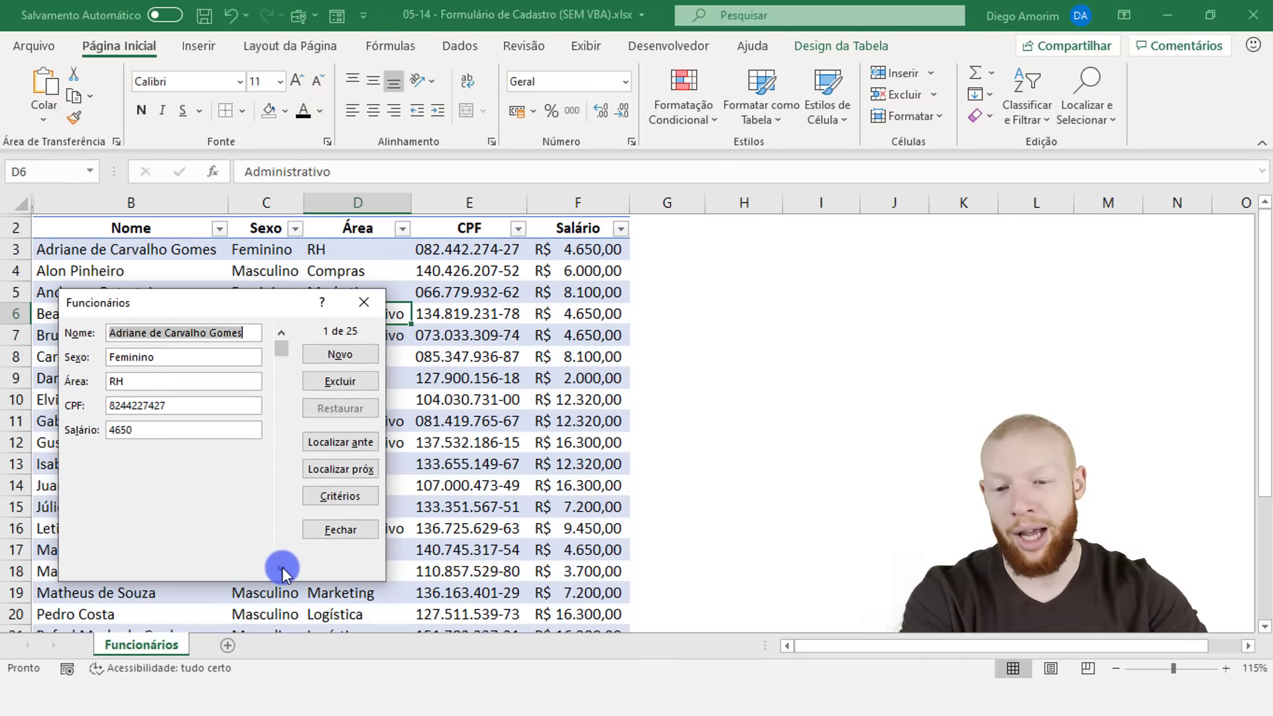
{"action": "left_click", "coordinate": [283, 569]}
{"action": "mouse_move", "coordinate": [158, 324]}
{"action": "left_mouse_down"}
{"action": "mouse_move", "coordinate": [188, 341]}
{"action": "mouse_move", "coordinate": [213, 326]}
{"action": "left_mouse_up"}
{"action": "left_click", "coordinate": [284, 589]}
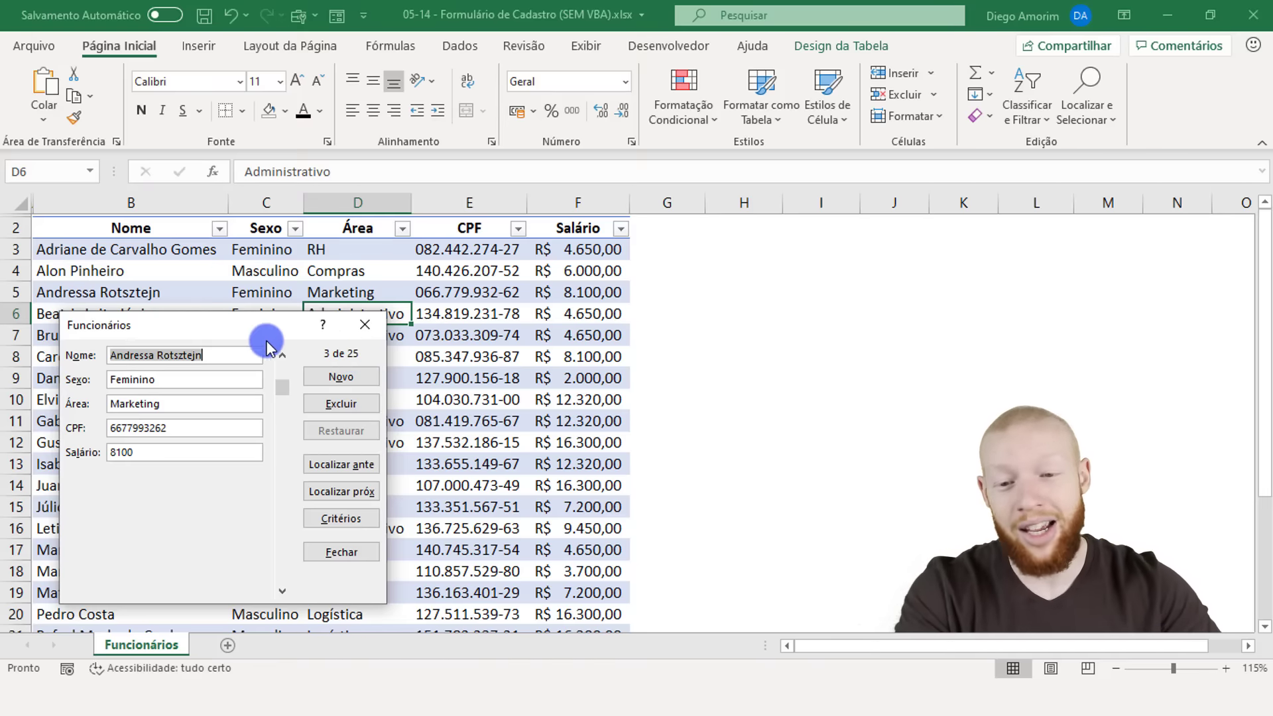
{"action": "mouse_move", "coordinate": [252, 324]}
{"action": "left_mouse_down"}
{"action": "mouse_move", "coordinate": [348, 292]}
{"action": "mouse_move", "coordinate": [240, 333]}
{"action": "left_mouse_up"}
{"action": "left_click", "coordinate": [360, 395]}
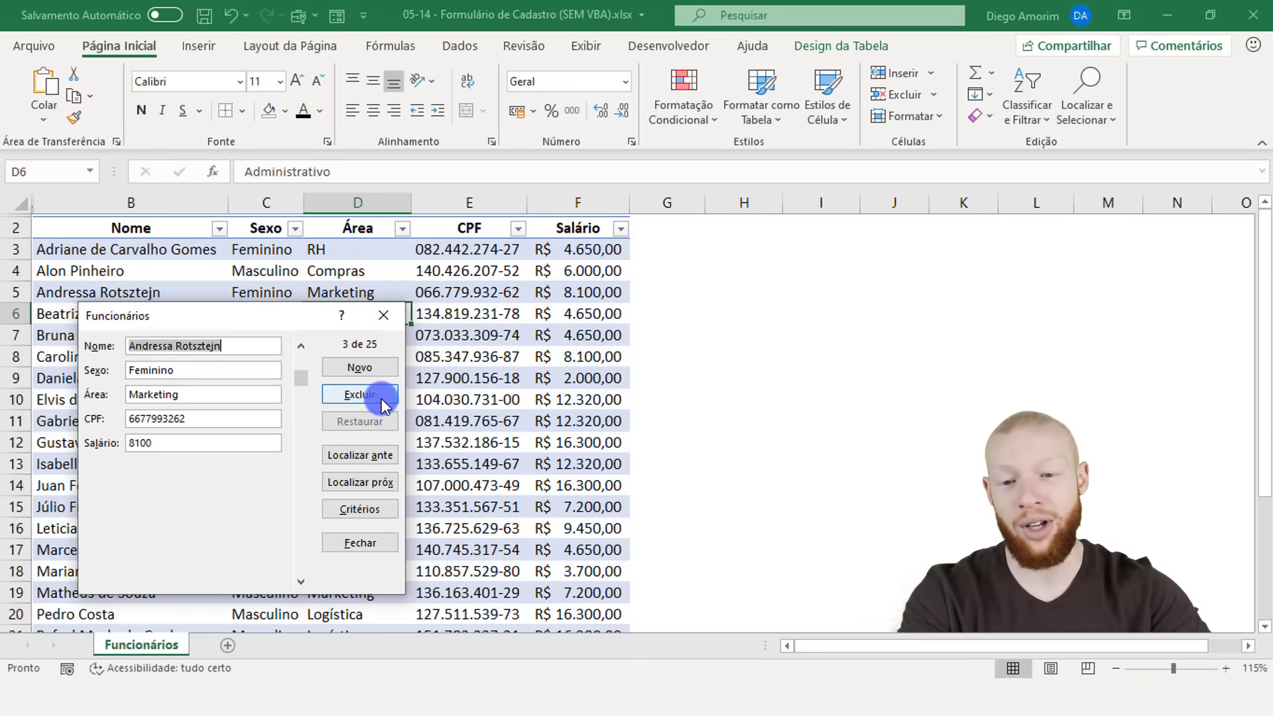
Delete record 3, the Marketing employee earning 8100, confirming the deletion.
{"action": "left_click", "coordinate": [381, 399]}
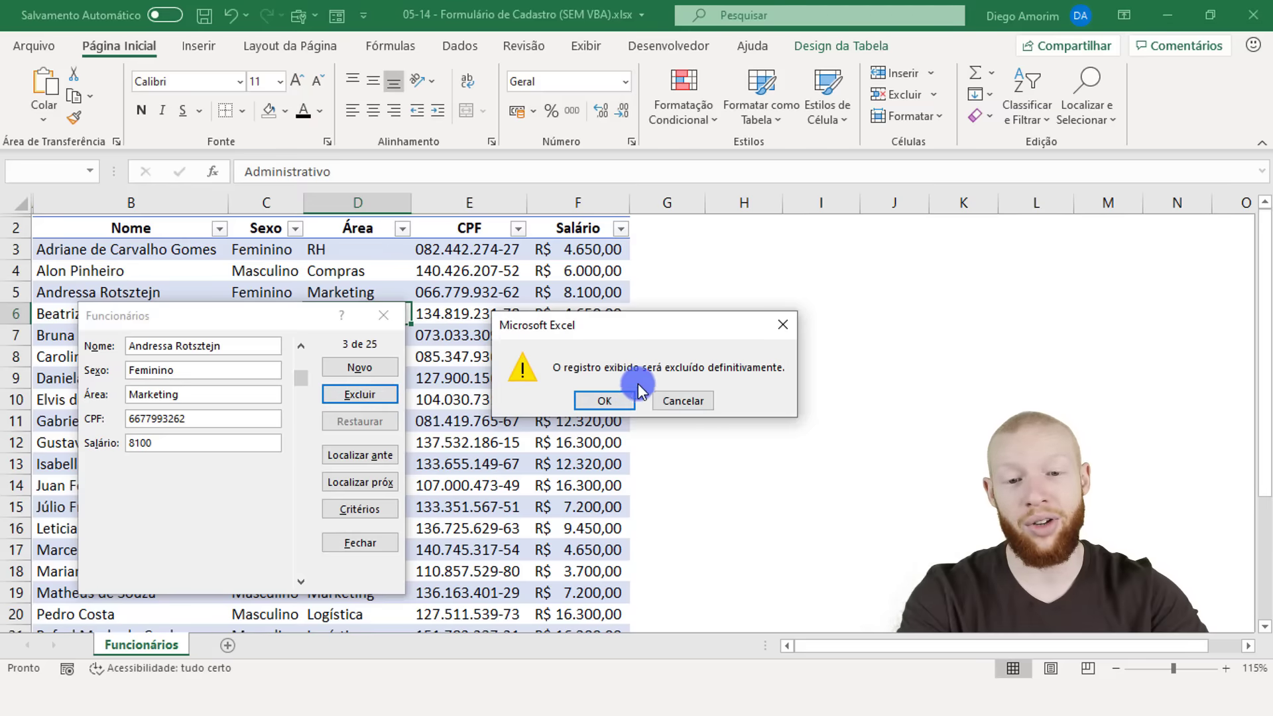
{"action": "left_click", "coordinate": [605, 401]}
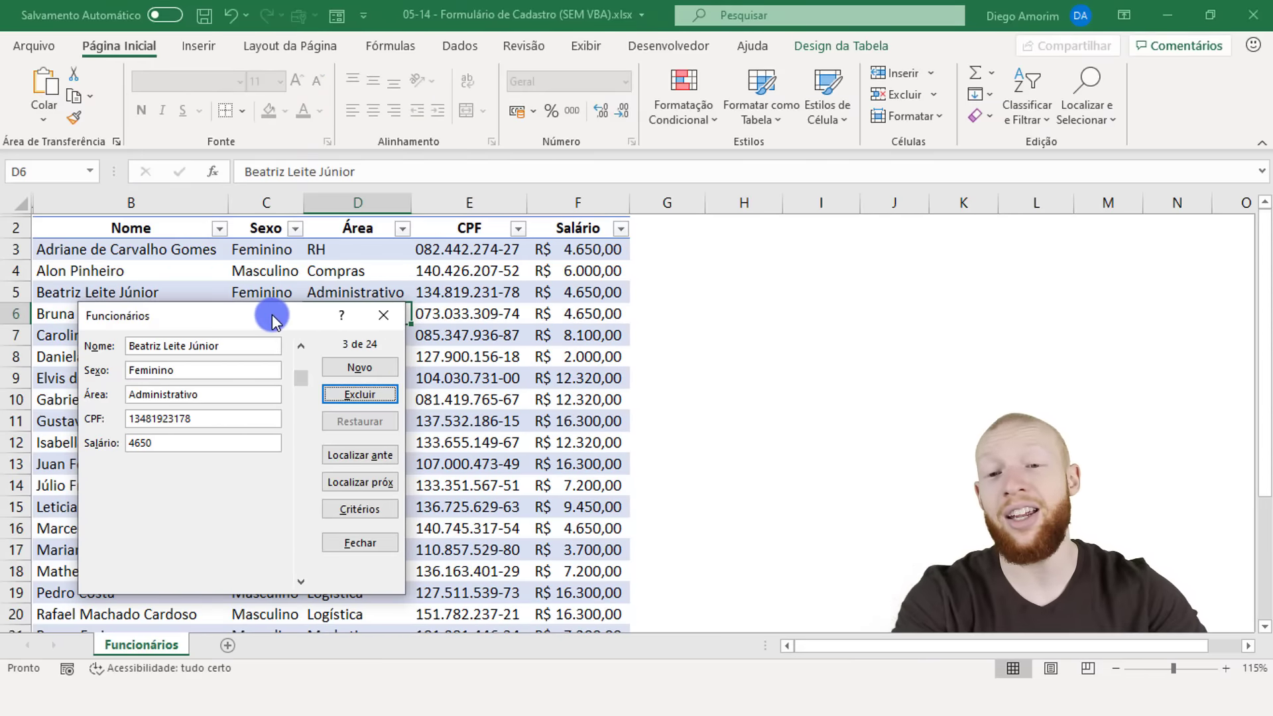
{"action": "mouse_move", "coordinate": [271, 314]}
{"action": "left_mouse_down"}
{"action": "mouse_move", "coordinate": [391, 363]}
{"action": "mouse_move", "coordinate": [420, 319]}
{"action": "left_mouse_up"}
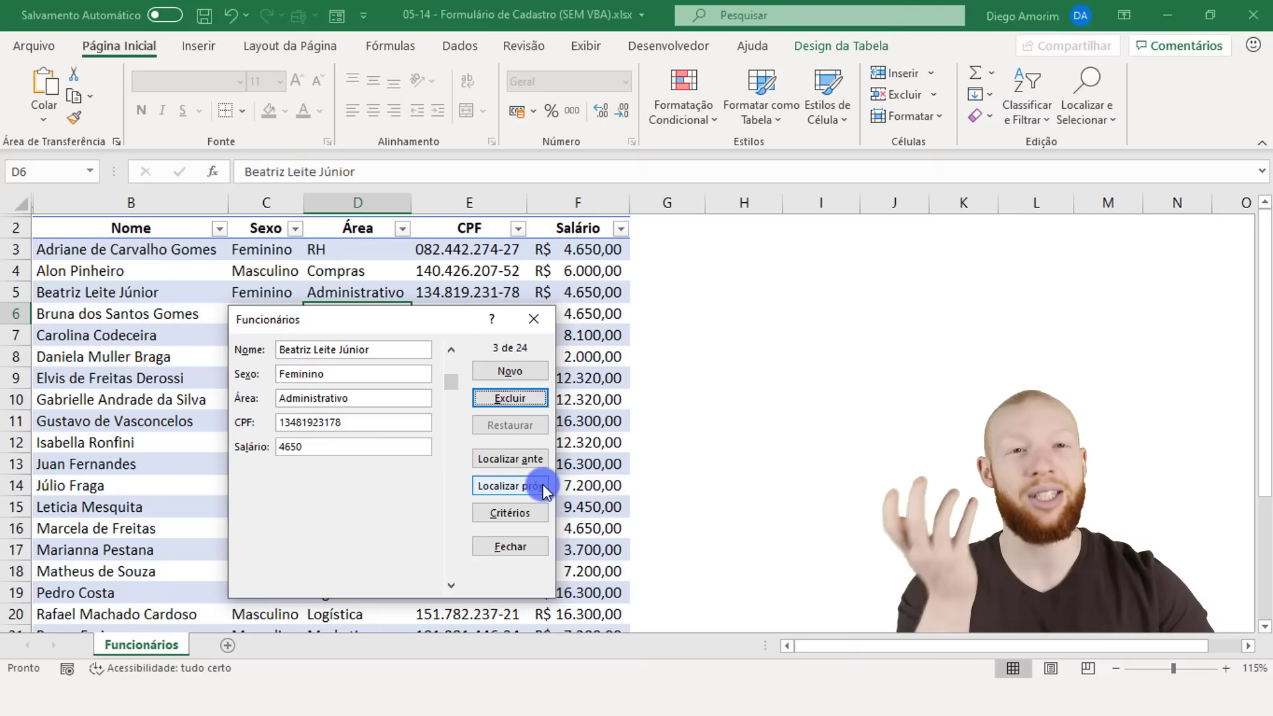
Enter the search criterion Salário >5000 in the data form.
{"action": "left_click", "coordinate": [520, 515]}
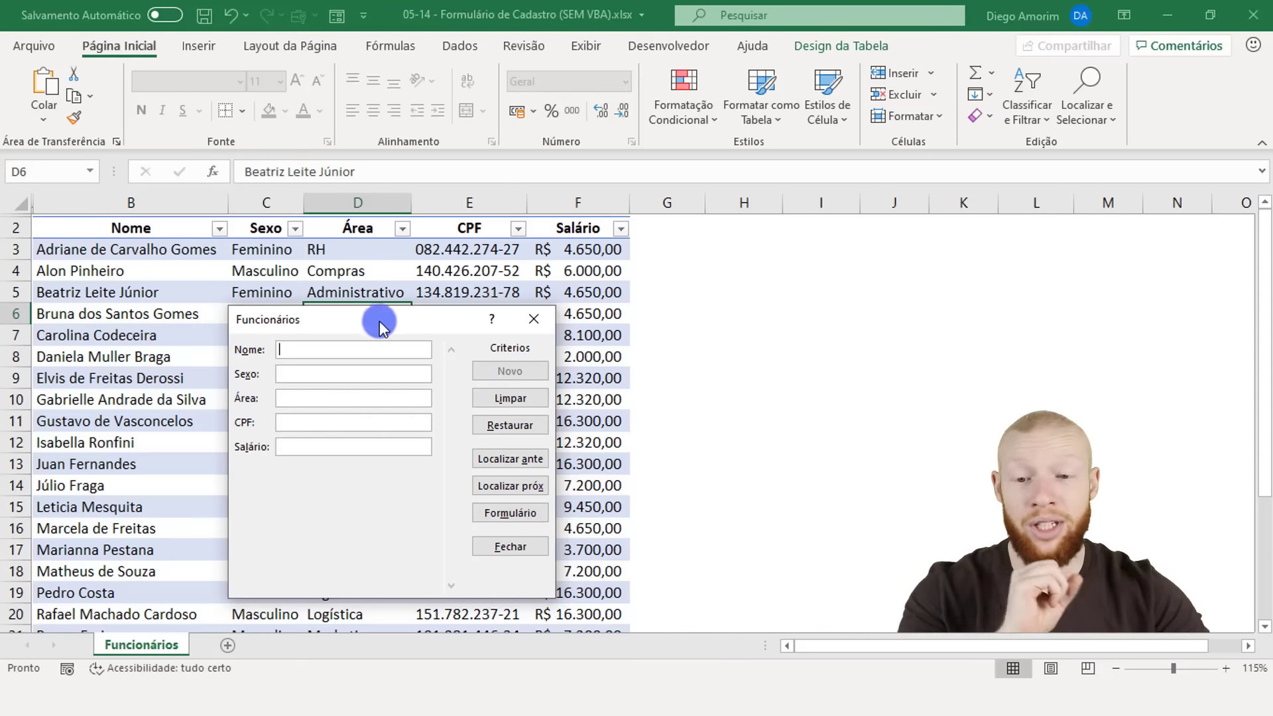
{"action": "left_click_drag", "start_coordinate": [371, 323], "coordinate": [341, 305]}
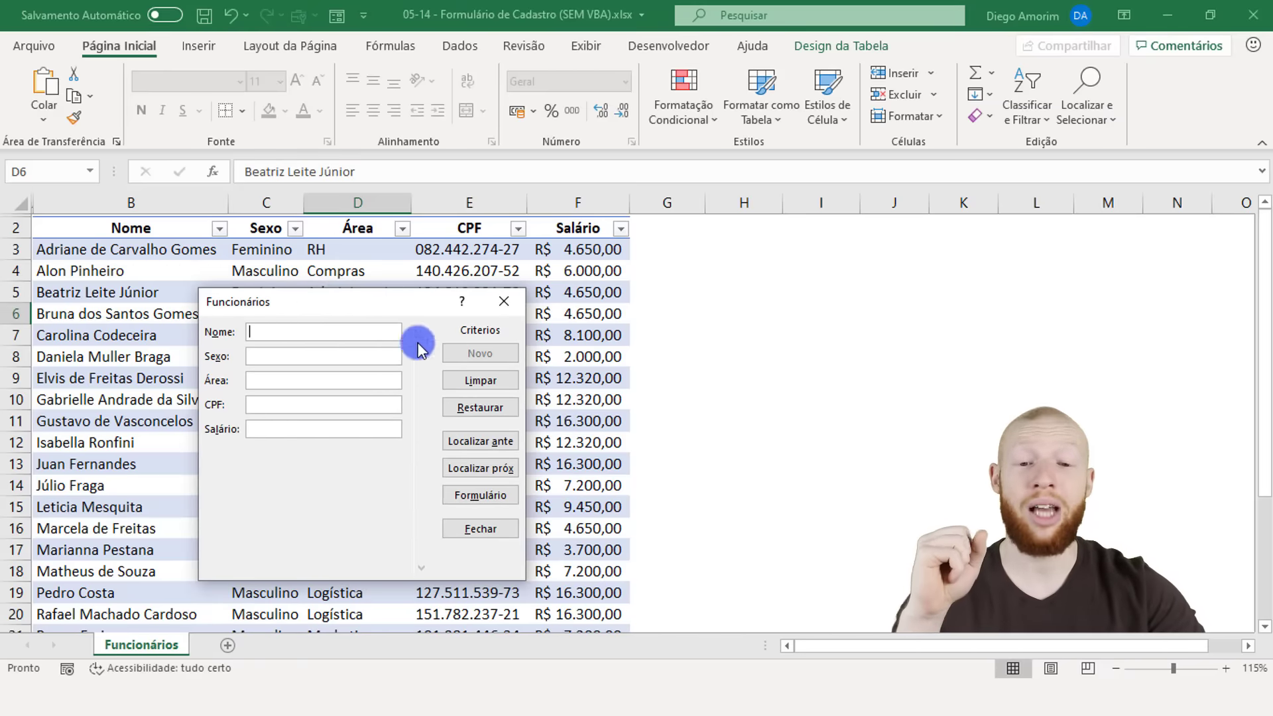
{"action": "left_click", "coordinate": [322, 425]}
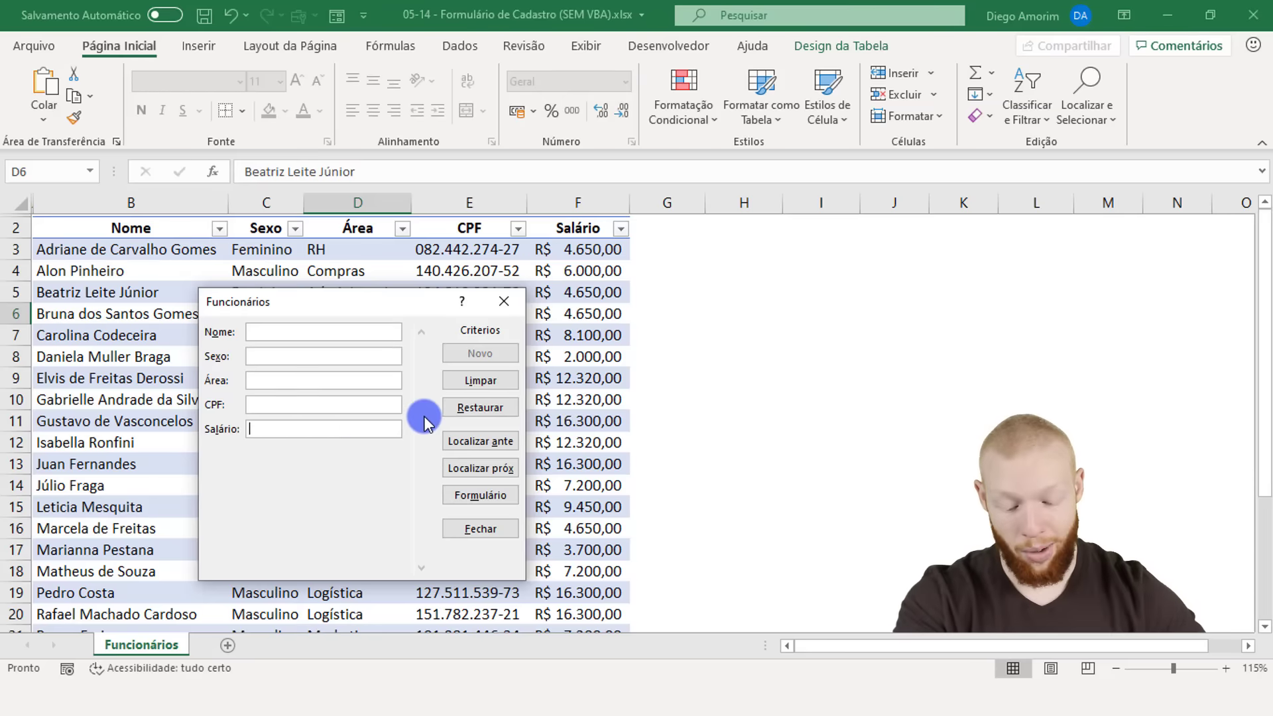
{"action": "type", "text": ">50"}
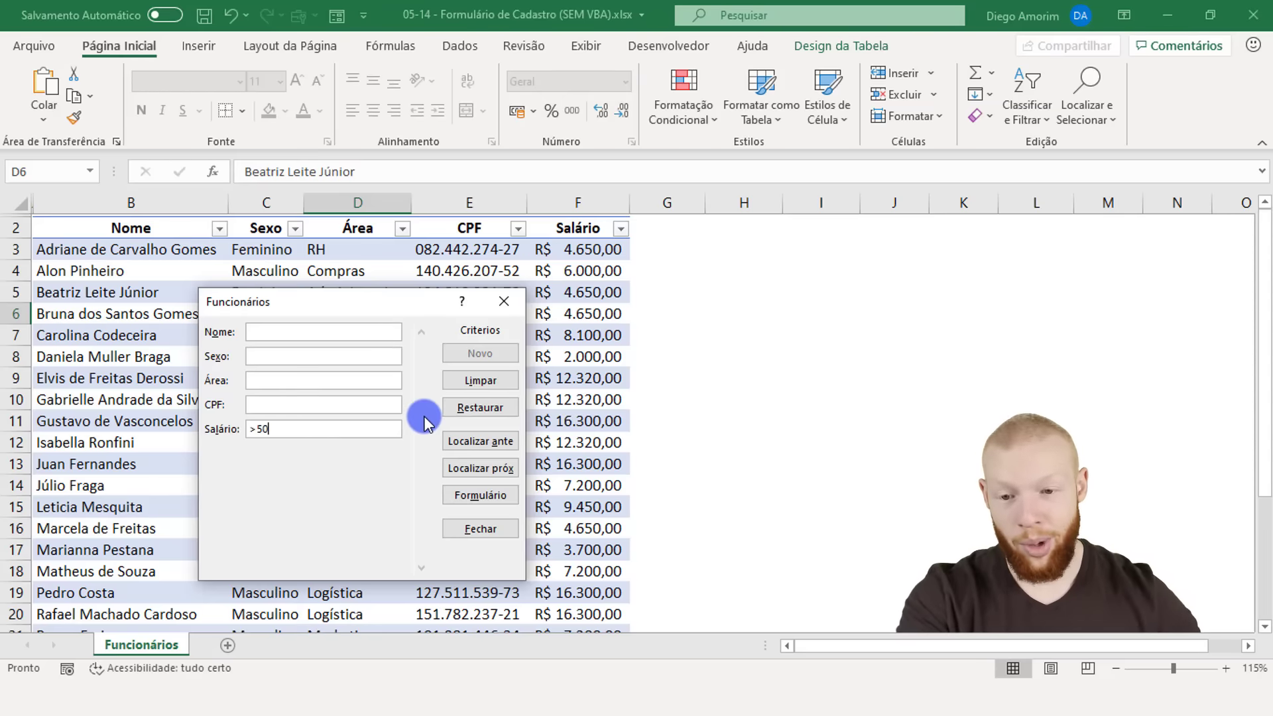
{"action": "type", "text": "00"}
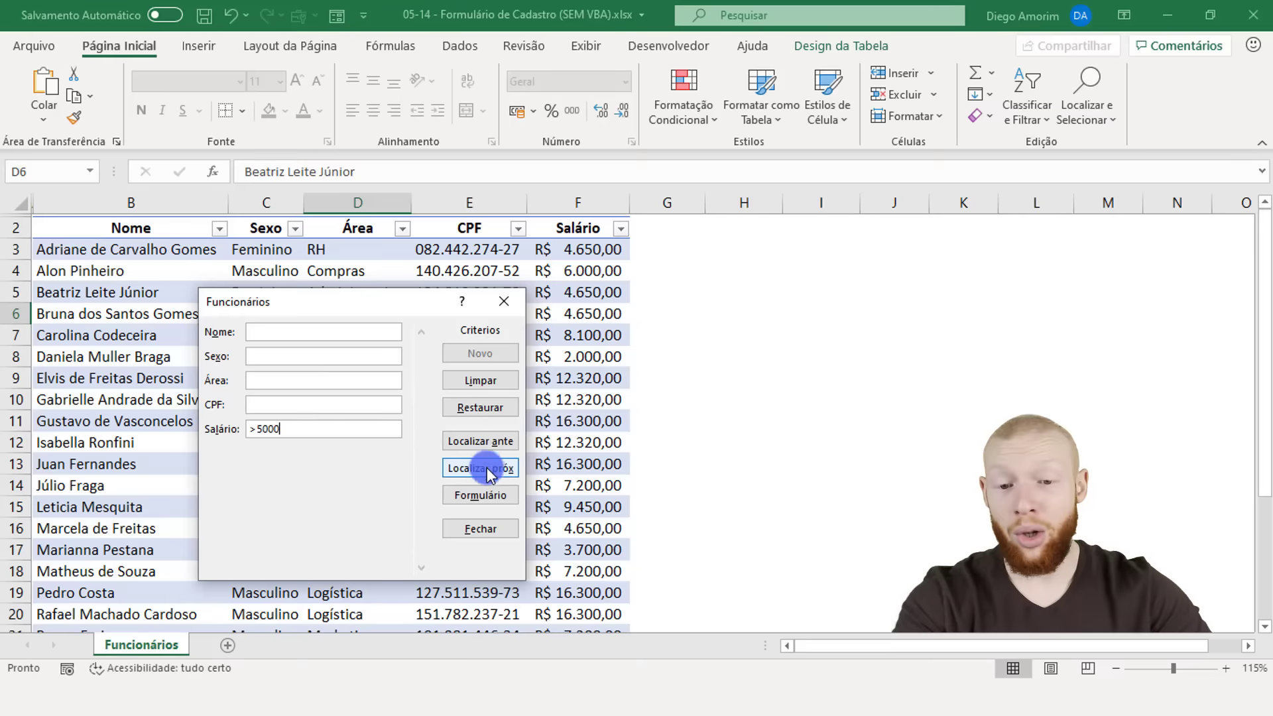
Step through the employees earning over 5000, then return to the criteria view.
{"action": "left_click", "coordinate": [488, 468]}
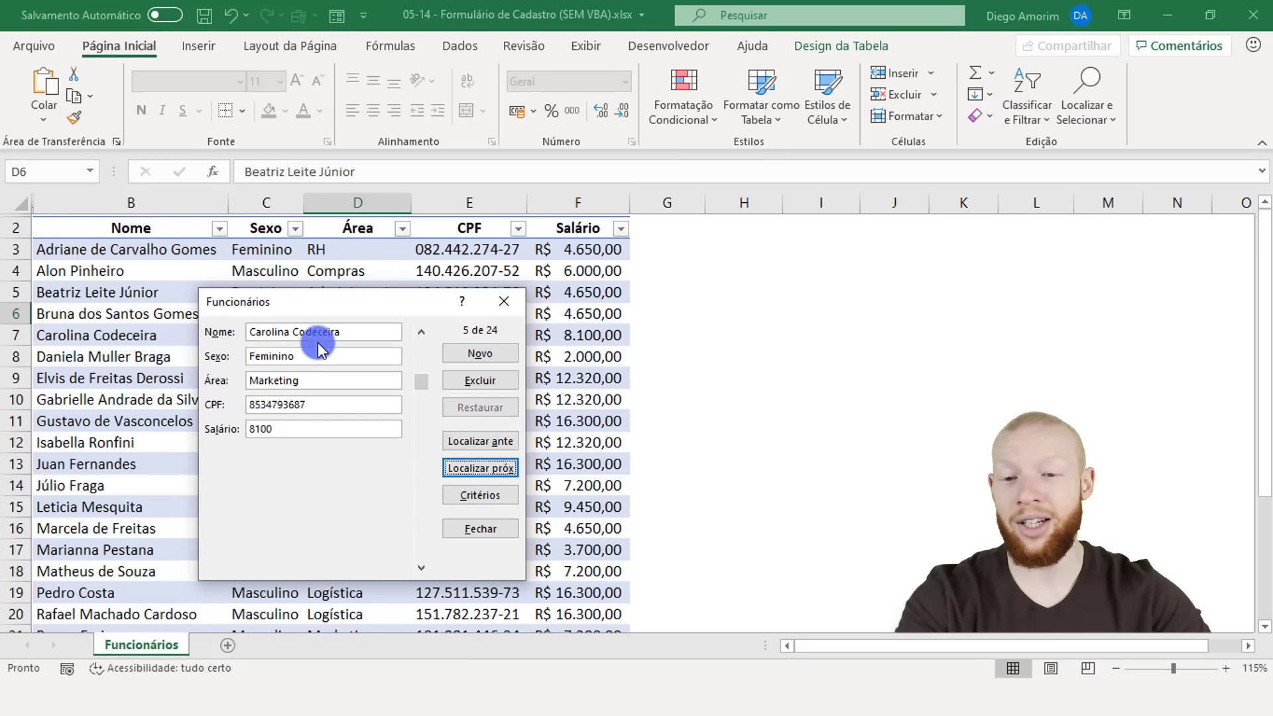
{"action": "mouse_move", "coordinate": [317, 304]}
{"action": "left_mouse_down"}
{"action": "mouse_move", "coordinate": [217, 348]}
{"action": "mouse_move", "coordinate": [461, 400]}
{"action": "mouse_move", "coordinate": [559, 367]}
{"action": "left_mouse_up"}
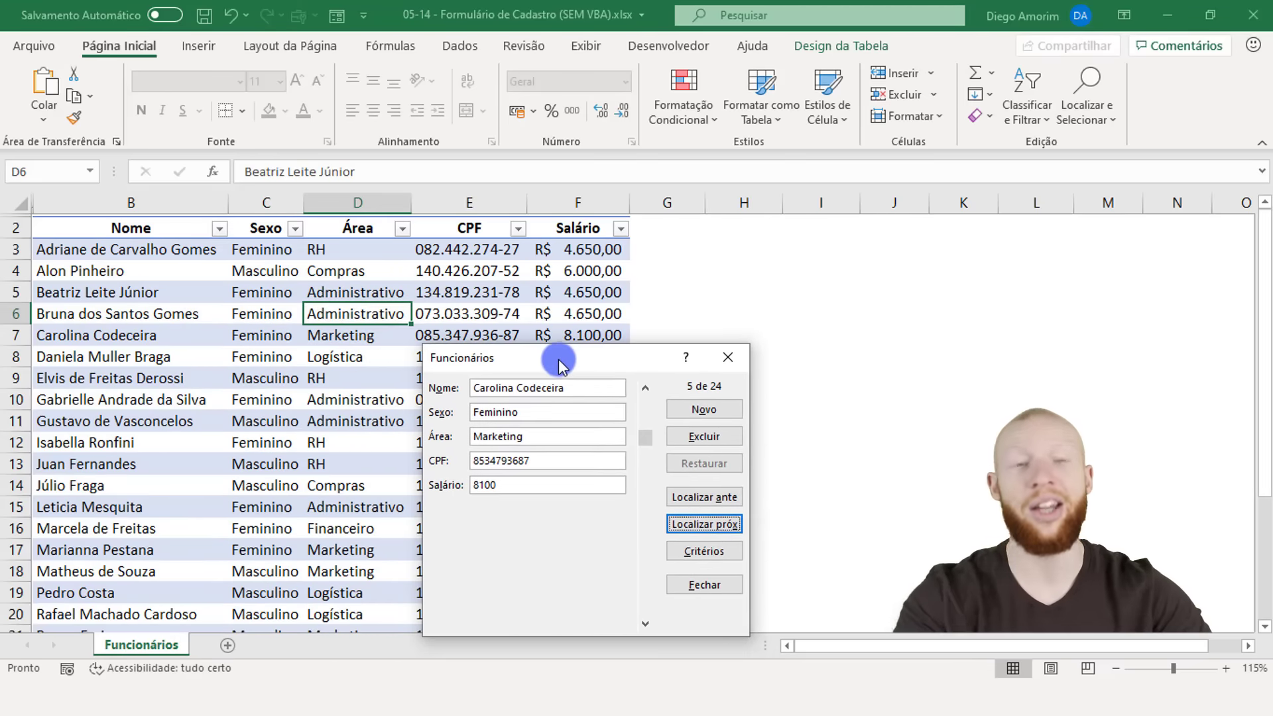
{"action": "left_click", "coordinate": [726, 531]}
{"action": "left_click", "coordinate": [726, 530]}
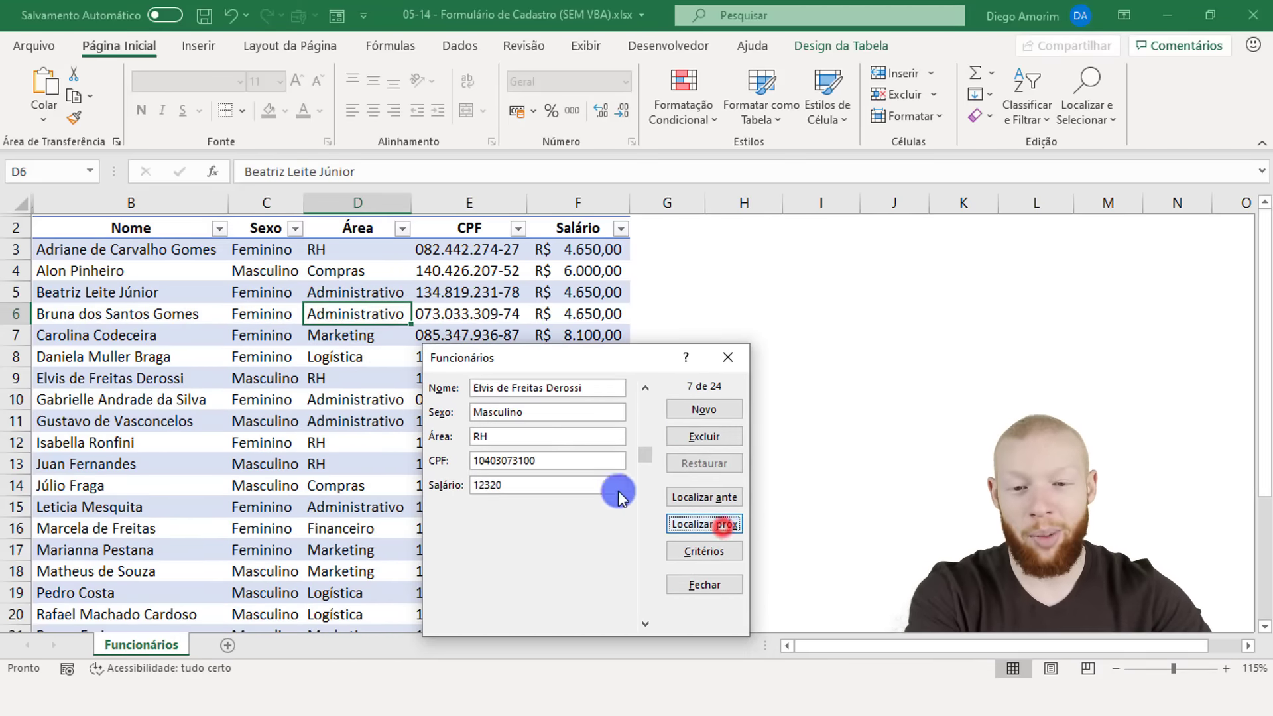
{"action": "mouse_move", "coordinate": [541, 358]}
{"action": "left_mouse_down"}
{"action": "mouse_move", "coordinate": [250, 346]}
{"action": "mouse_move", "coordinate": [183, 388]}
{"action": "mouse_move", "coordinate": [448, 445]}
{"action": "mouse_move", "coordinate": [561, 418]}
{"action": "mouse_move", "coordinate": [197, 424]}
{"action": "mouse_move", "coordinate": [346, 482]}
{"action": "left_mouse_up"}
{"action": "left_click", "coordinate": [356, 592]}
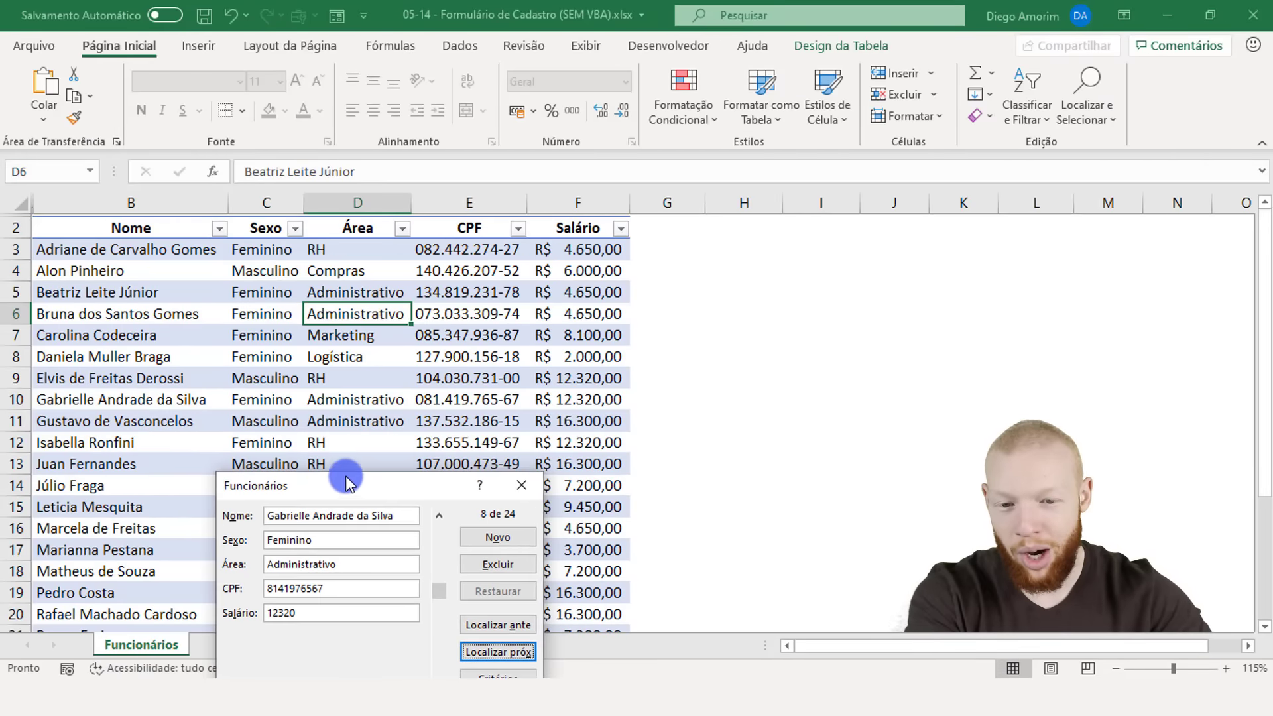
{"action": "left_click", "coordinate": [488, 647]}
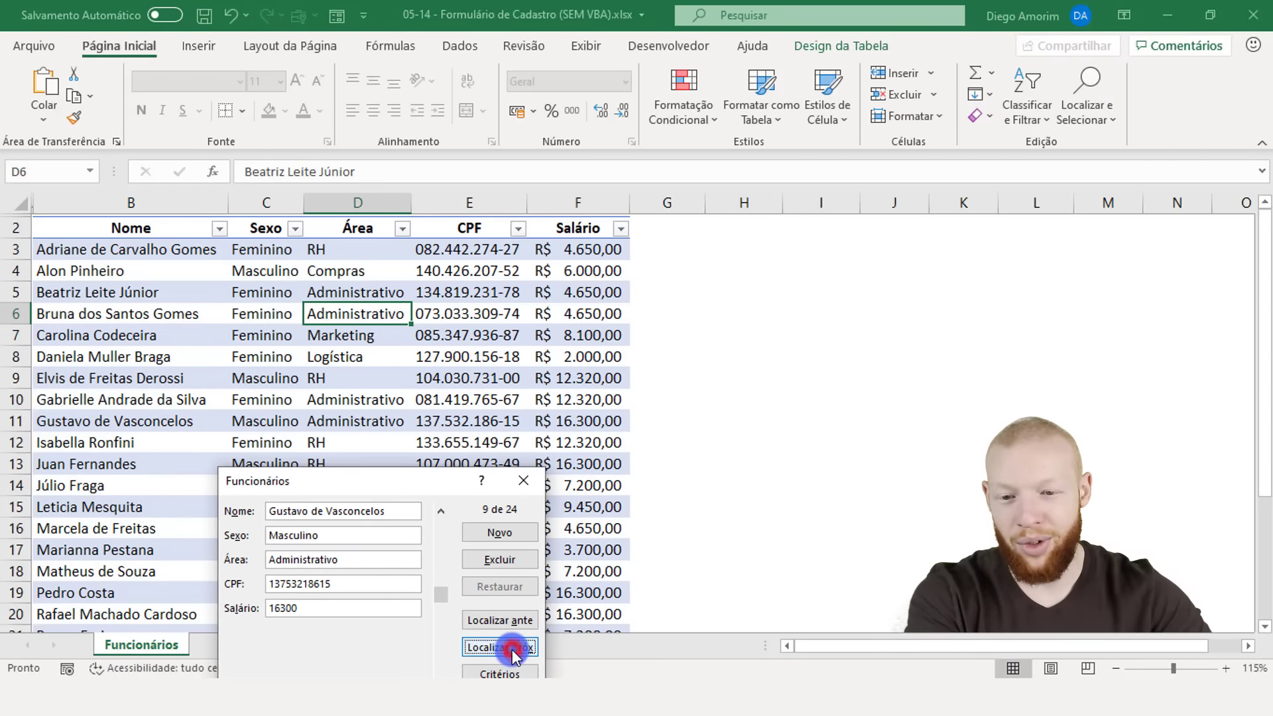
{"action": "left_click", "coordinate": [513, 649]}
{"action": "left_click", "coordinate": [512, 648]}
{"action": "left_click_drag", "start_coordinate": [419, 486], "coordinate": [403, 312]}
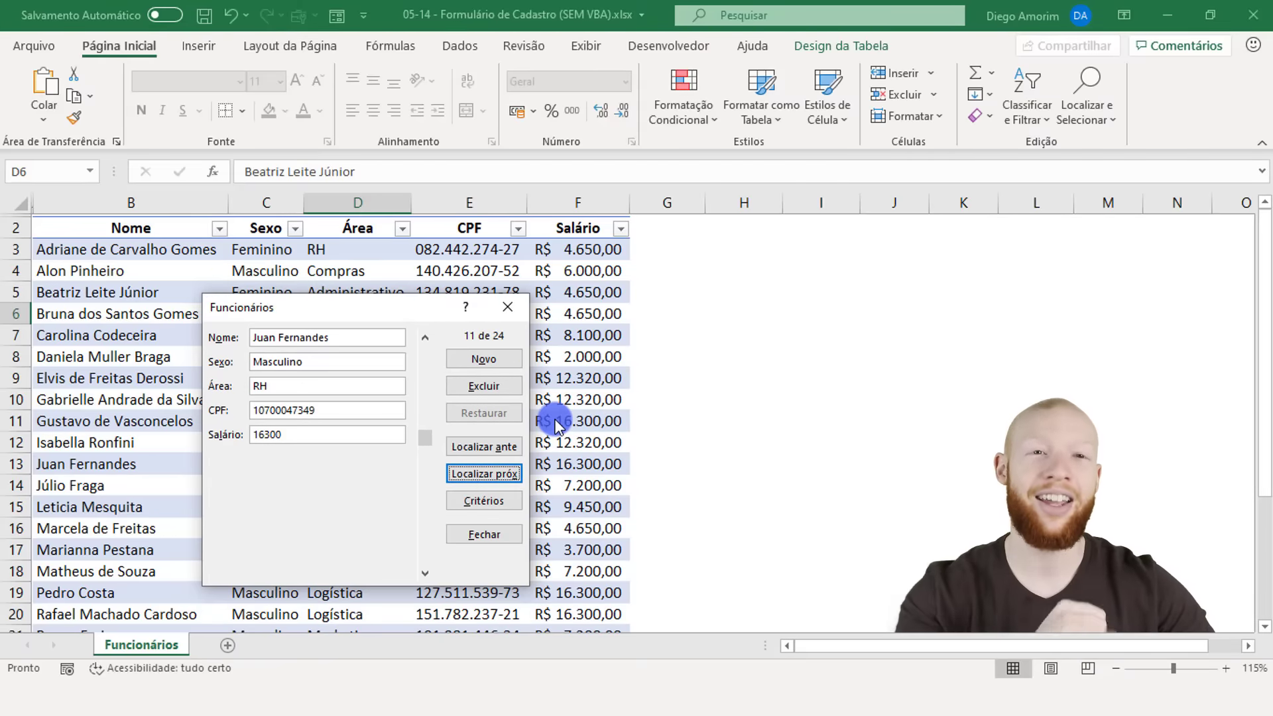
{"action": "left_click", "coordinate": [491, 501]}
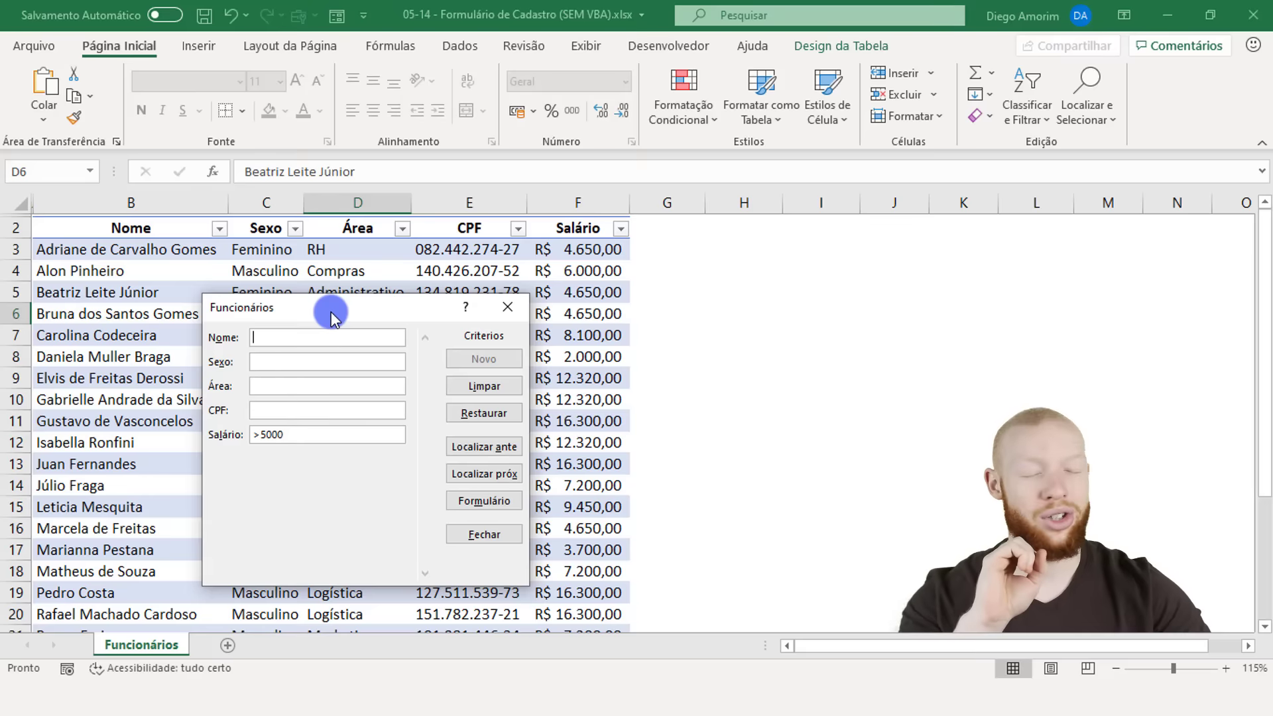
Clear the salary criterion and search for employees in the RH area.
{"action": "left_click", "coordinate": [493, 390]}
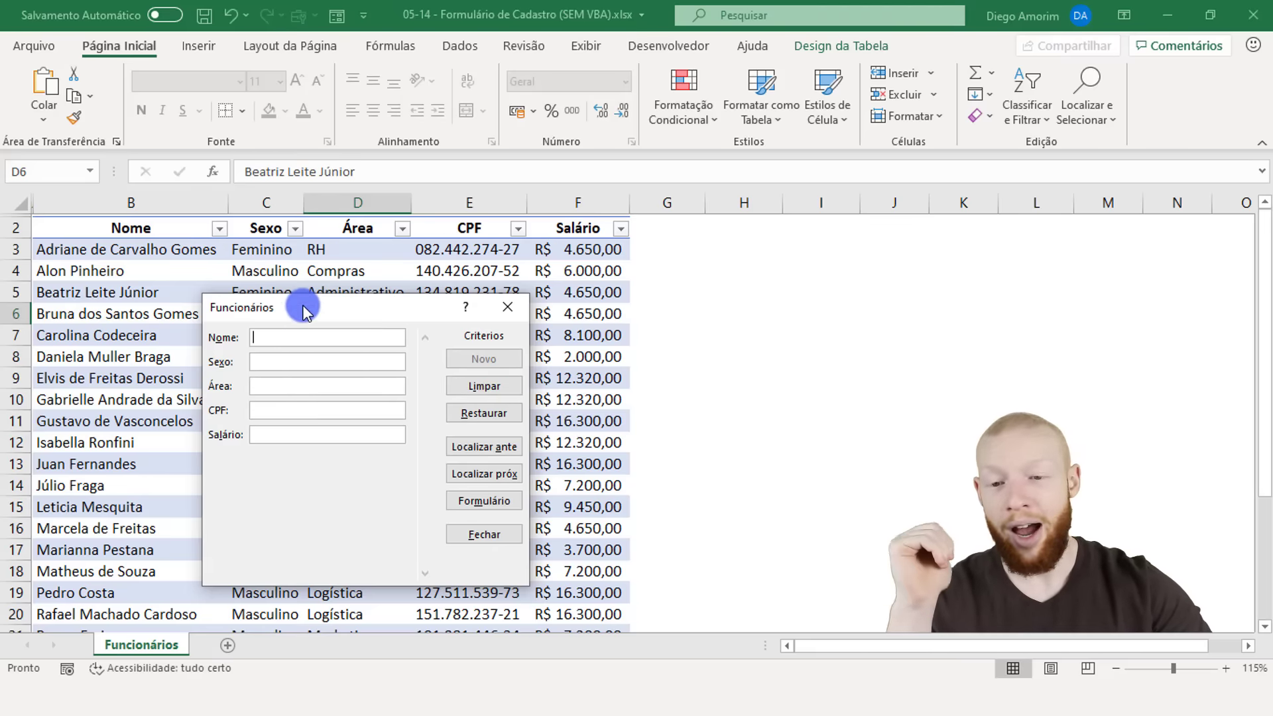
{"action": "left_click_drag", "start_coordinate": [303, 305], "coordinate": [336, 340]}
{"action": "left_click", "coordinate": [359, 420]}
{"action": "type", "text": "RH"}
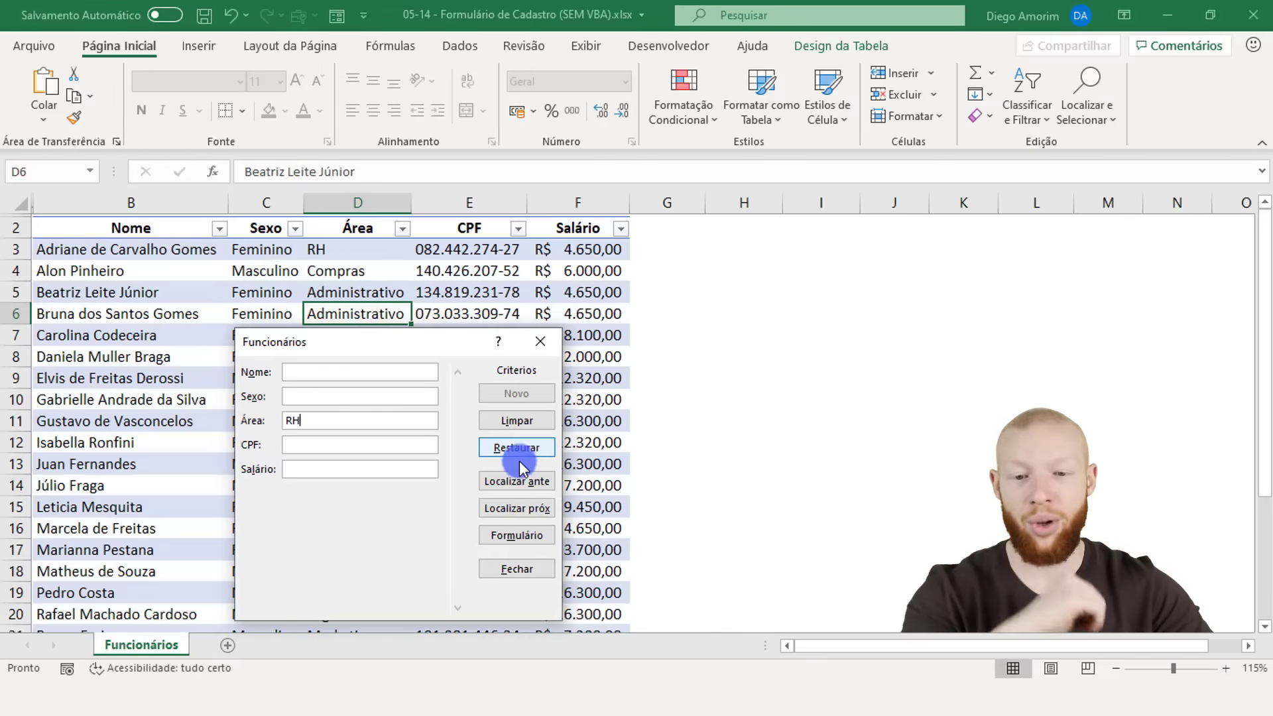
{"action": "left_click", "coordinate": [535, 515]}
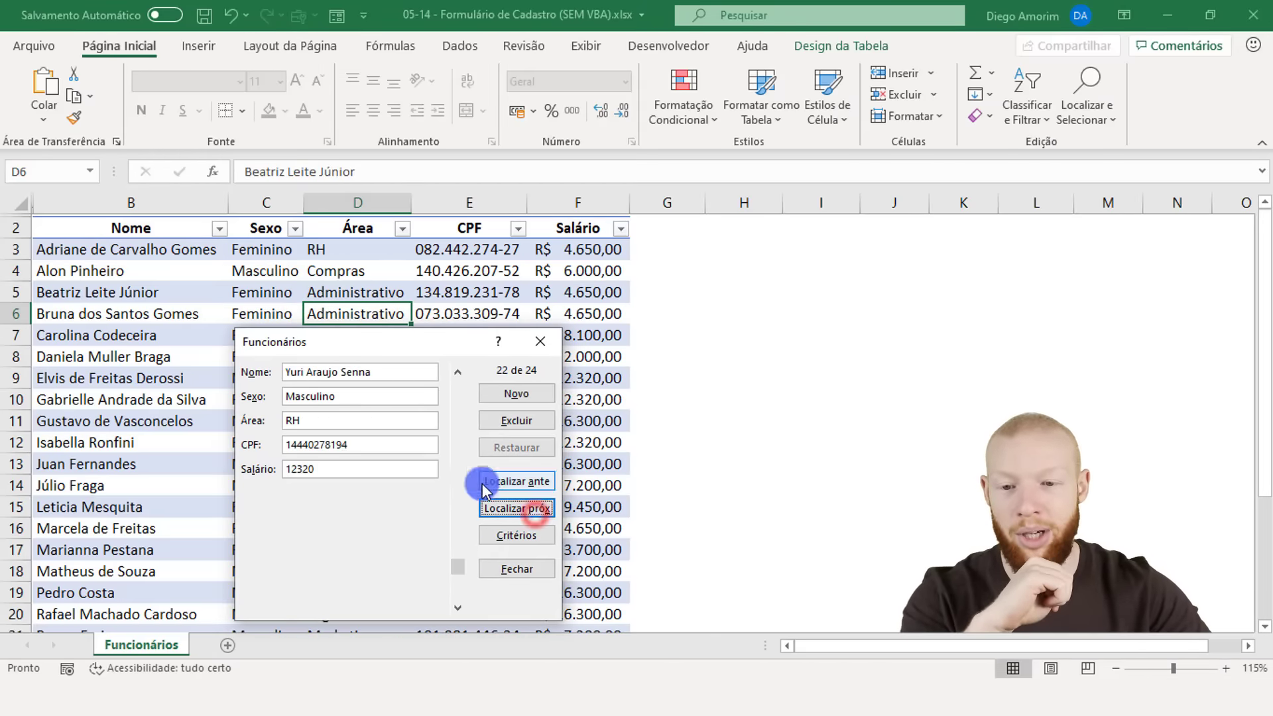
{"action": "mouse_move", "coordinate": [383, 336]}
{"action": "left_mouse_down"}
{"action": "mouse_move", "coordinate": [545, 366]}
{"action": "mouse_move", "coordinate": [750, 291]}
{"action": "left_mouse_up"}
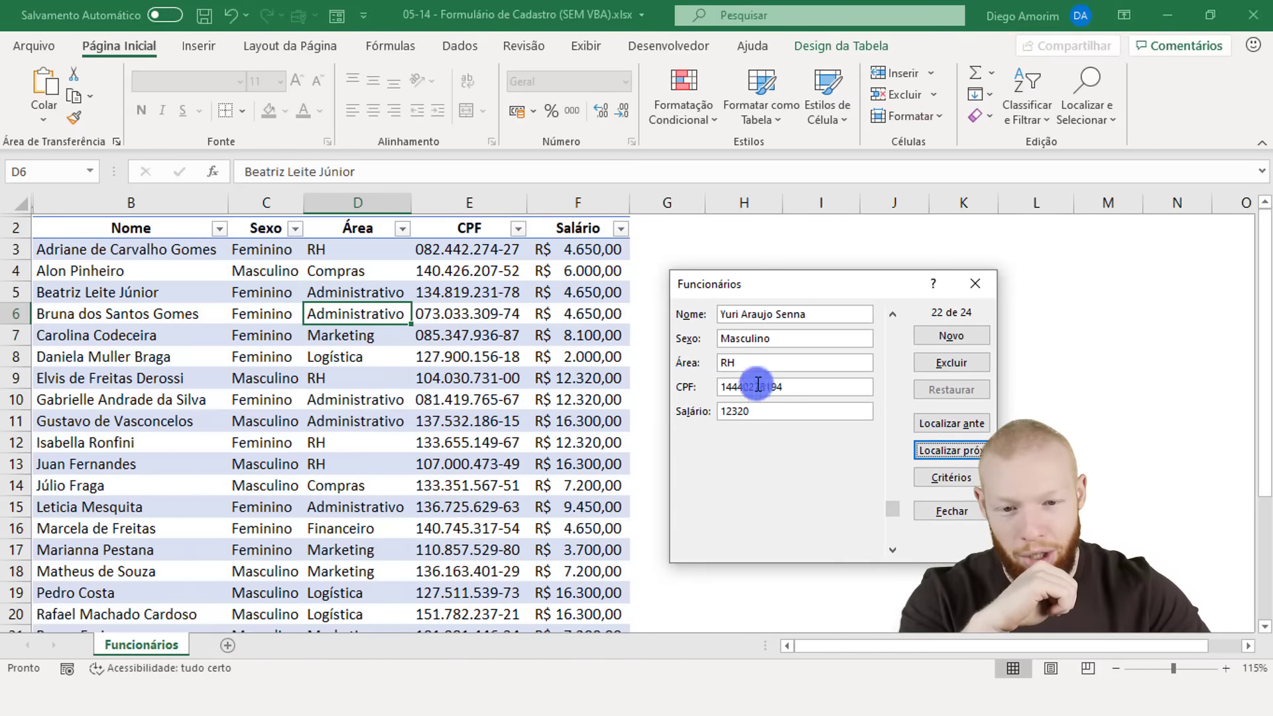
Browse back through the previous RH employees and close the data form.
{"action": "left_click", "coordinate": [955, 426]}
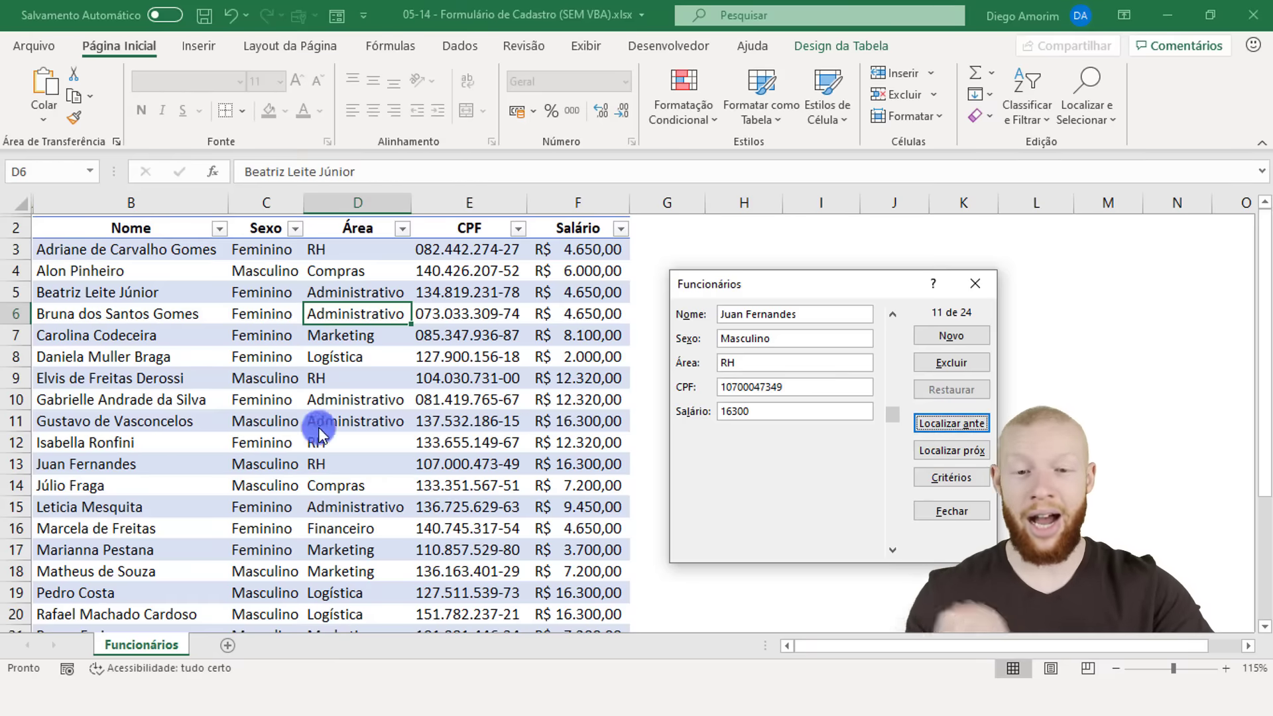
{"action": "left_click", "coordinate": [956, 422]}
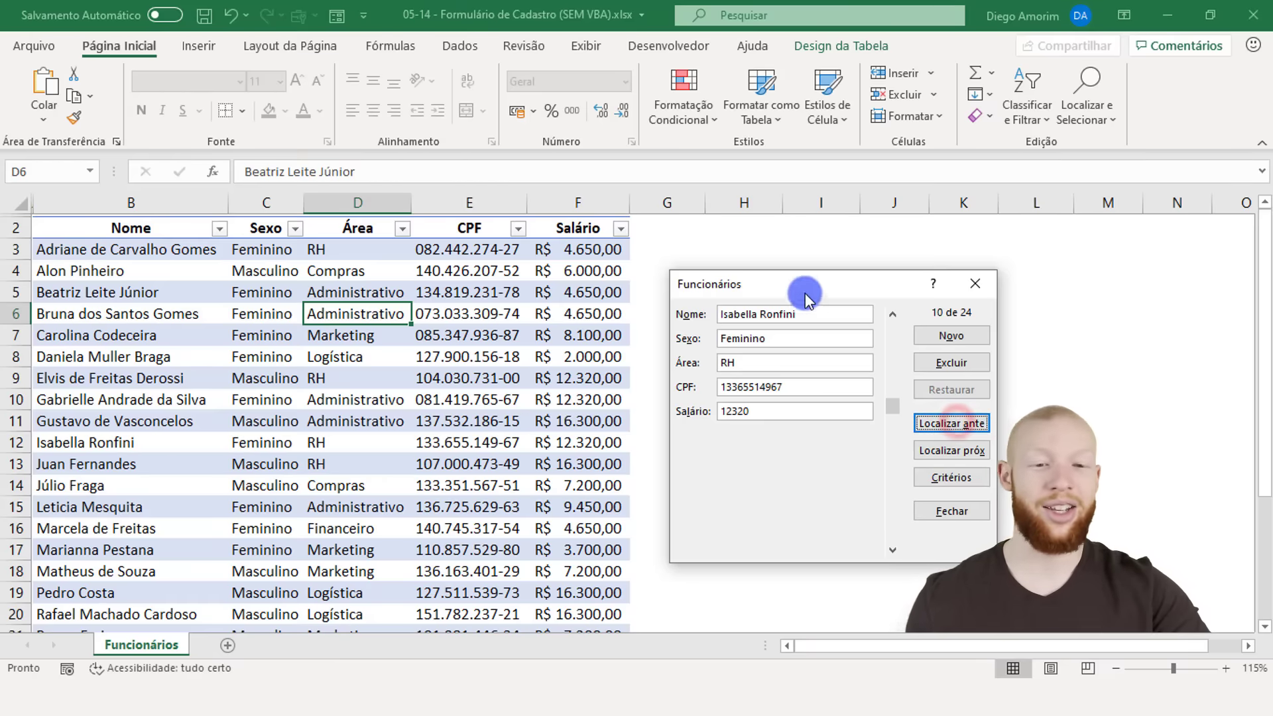
{"action": "left_click_drag", "start_coordinate": [803, 285], "coordinate": [531, 241]}
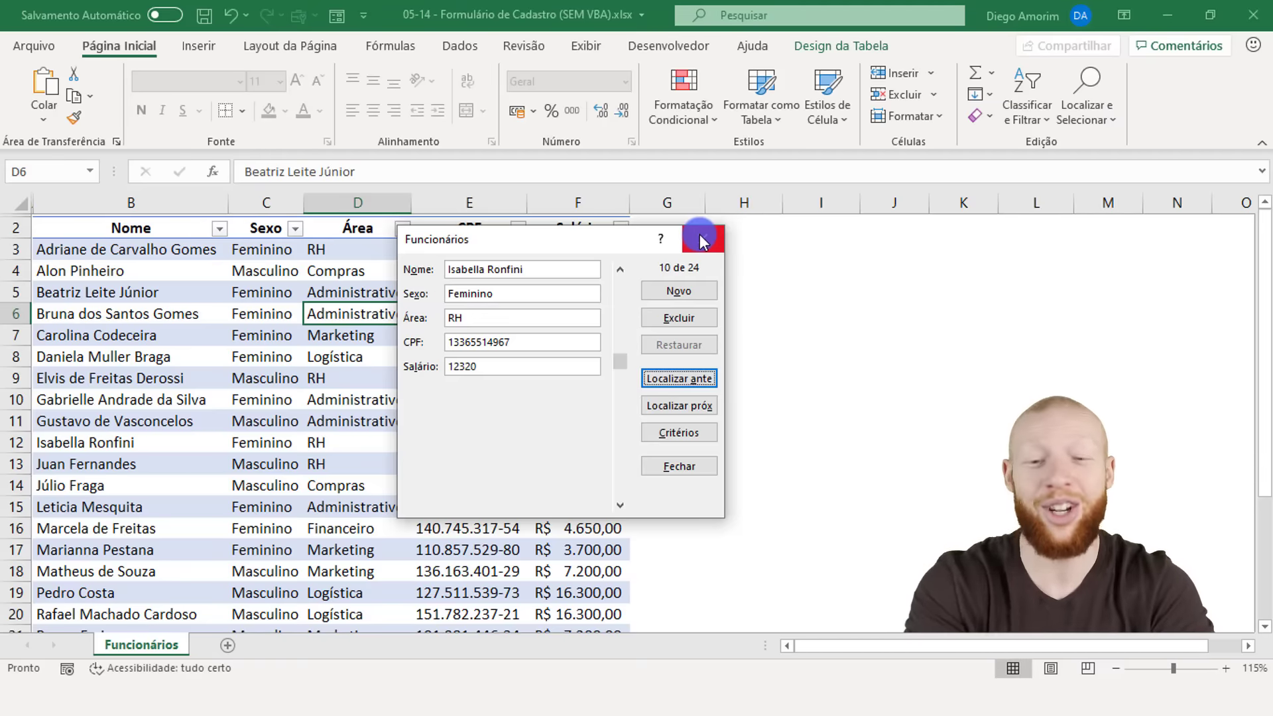
{"action": "left_click", "coordinate": [701, 237]}
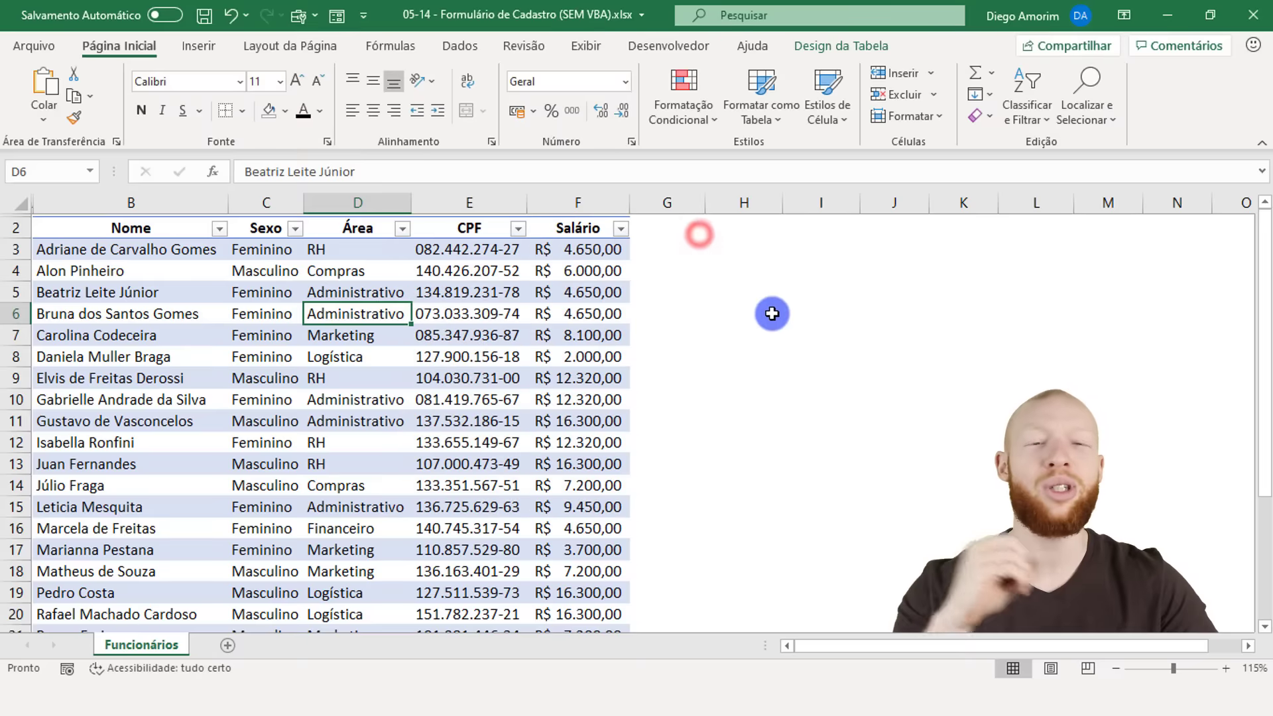
Reopen the Funcionários data form from a cell in the employee table, at record 1 of 24.
{"action": "left_click", "coordinate": [760, 296]}
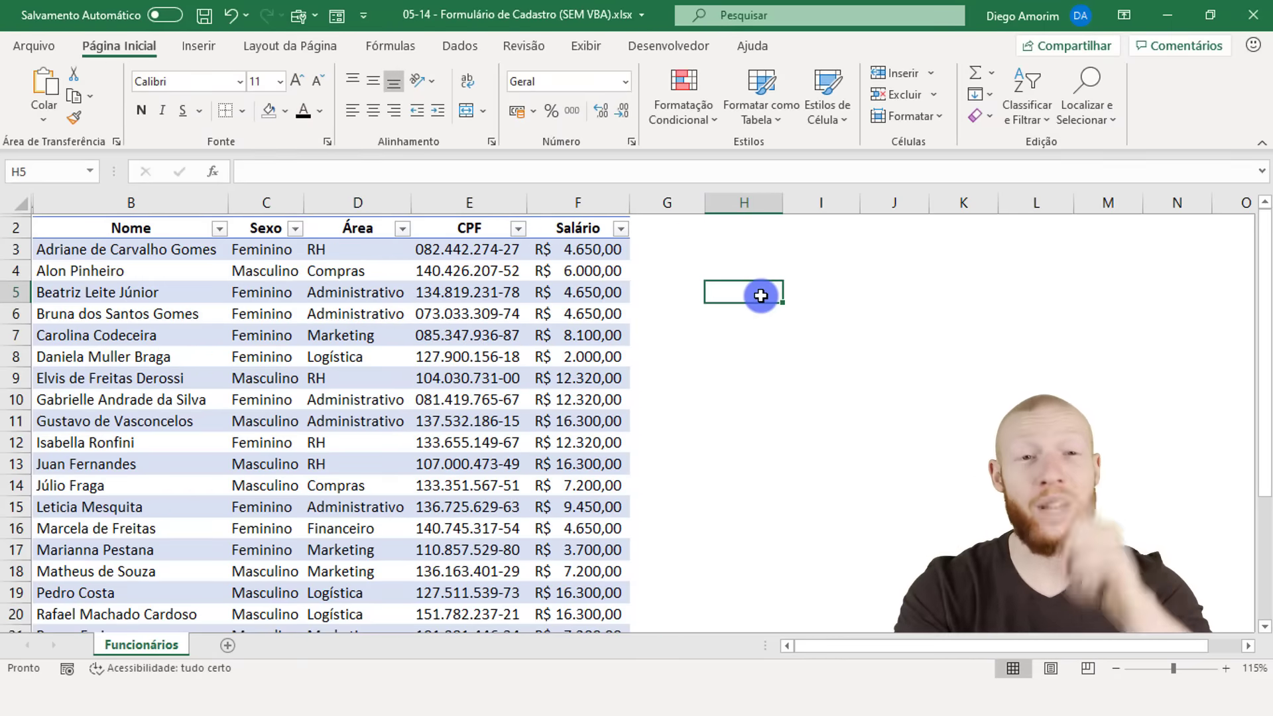
{"action": "left_click", "coordinate": [499, 391]}
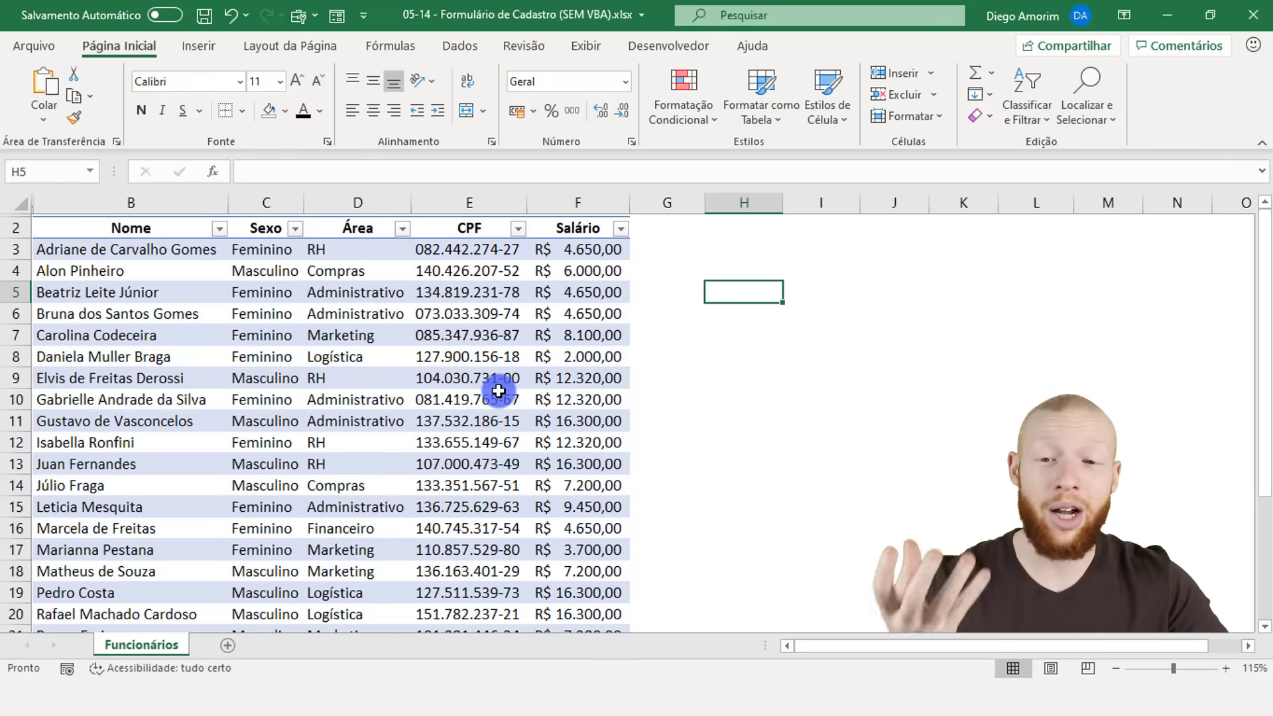
{"action": "left_click", "coordinate": [337, 16]}
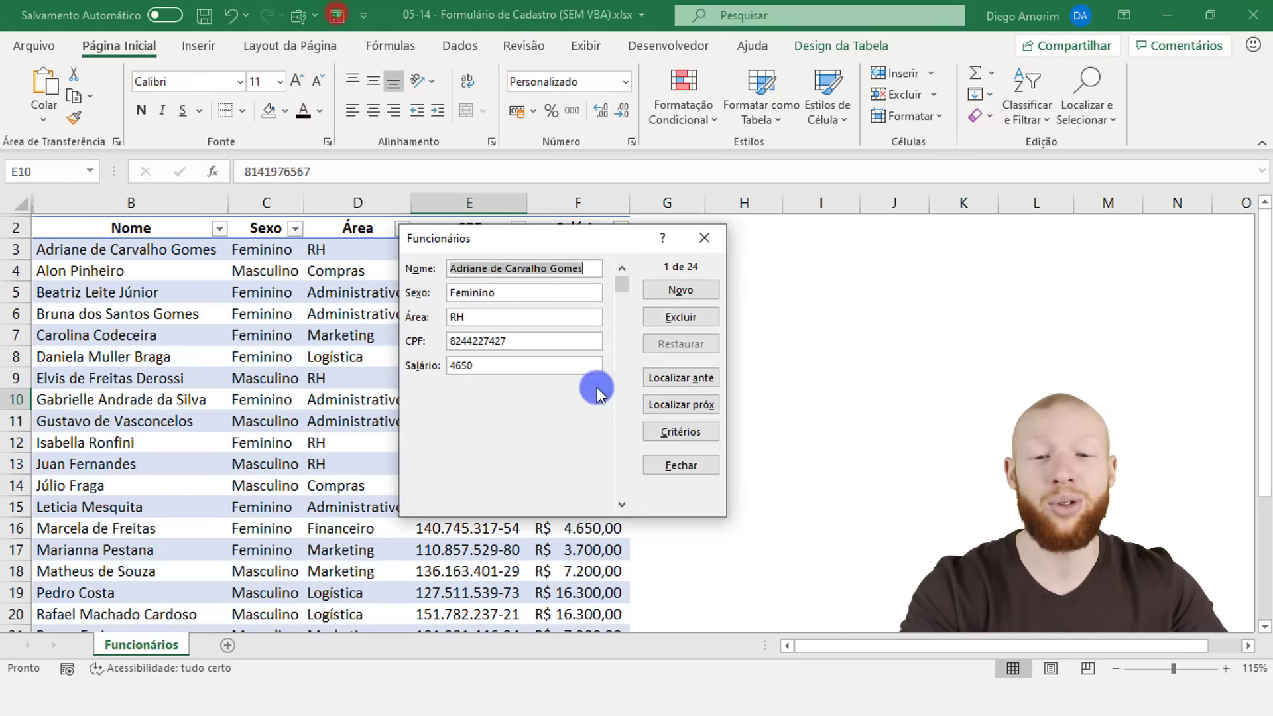
{"action": "left_click", "coordinate": [704, 240]}
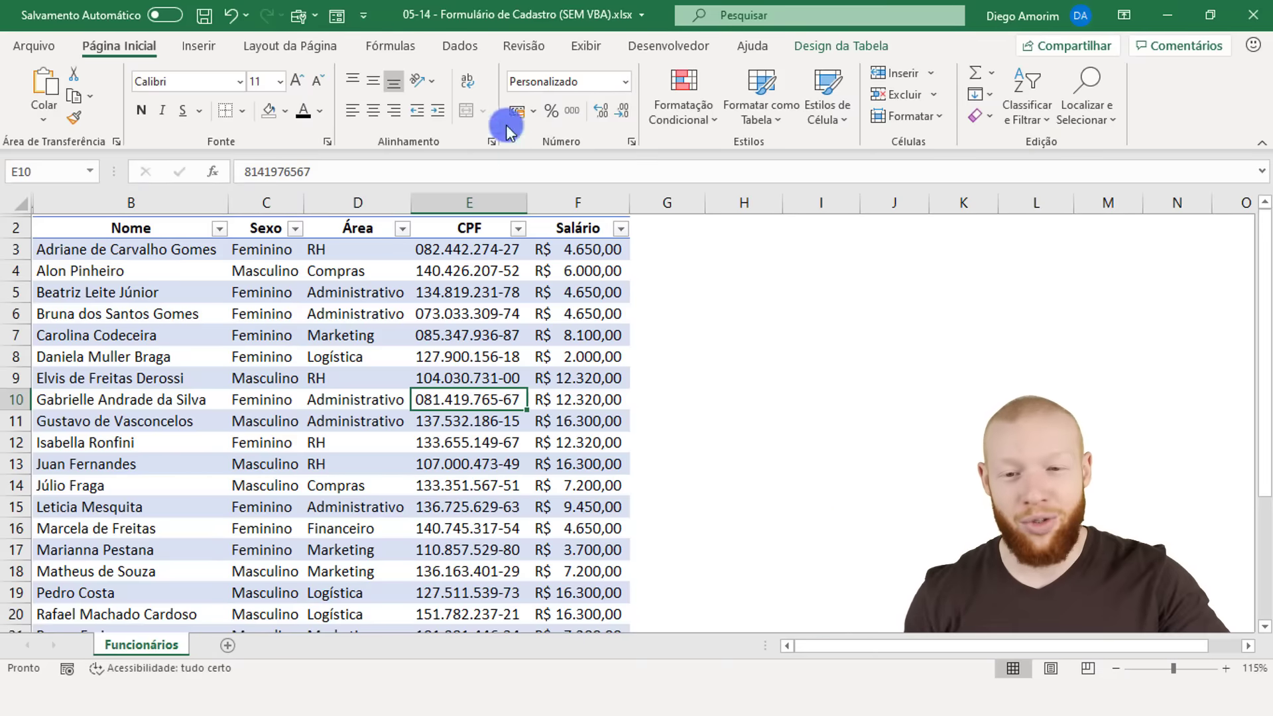
{"action": "left_click", "coordinate": [342, 18]}
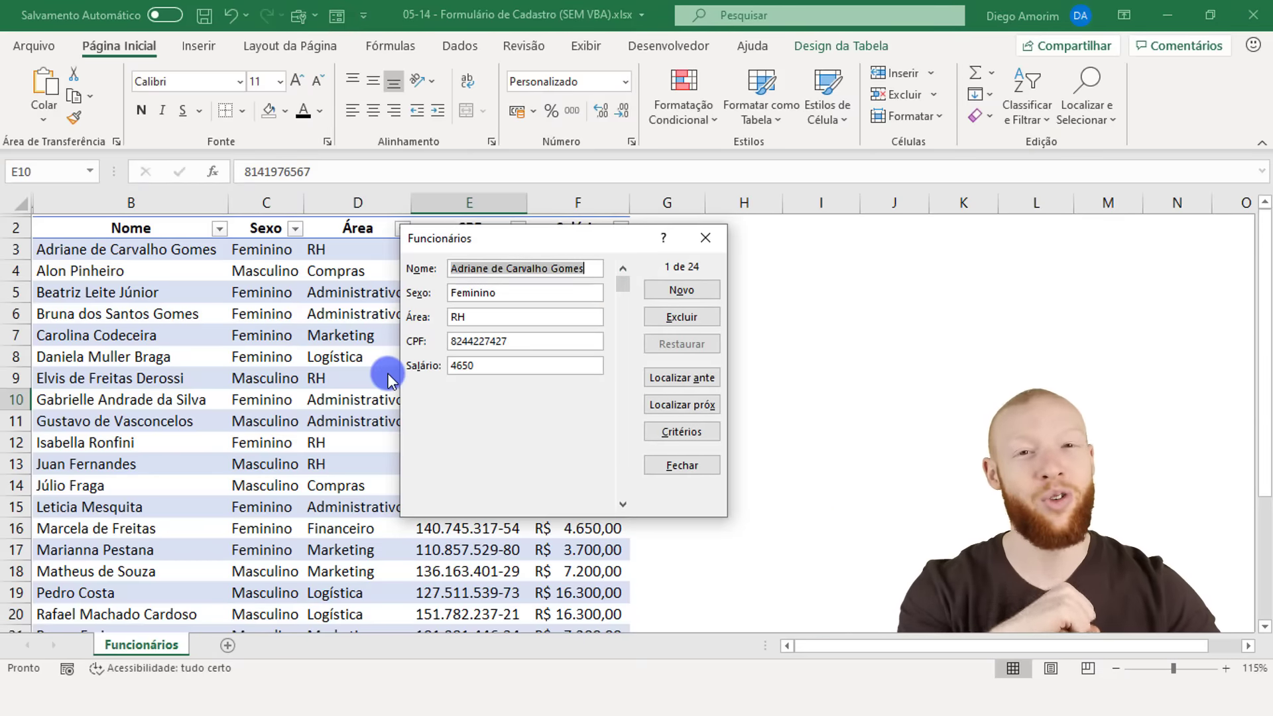